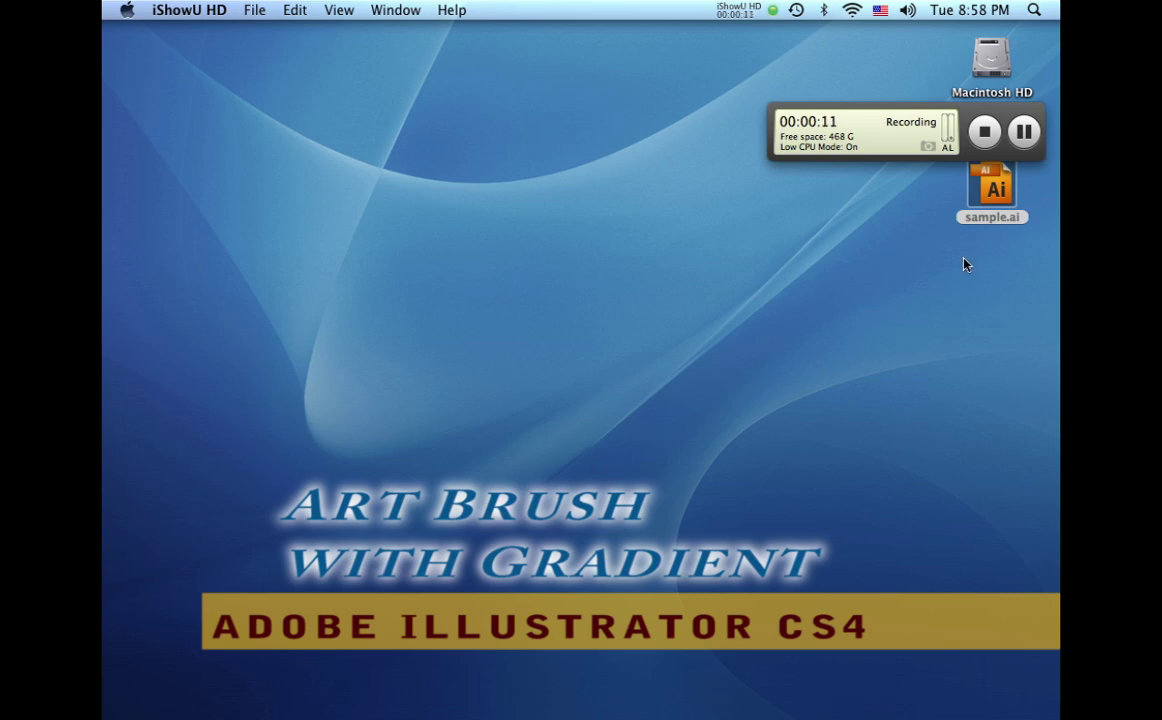
- Open sample.ai from the desktop in Illustrator CS4
double_click(1001, 187)
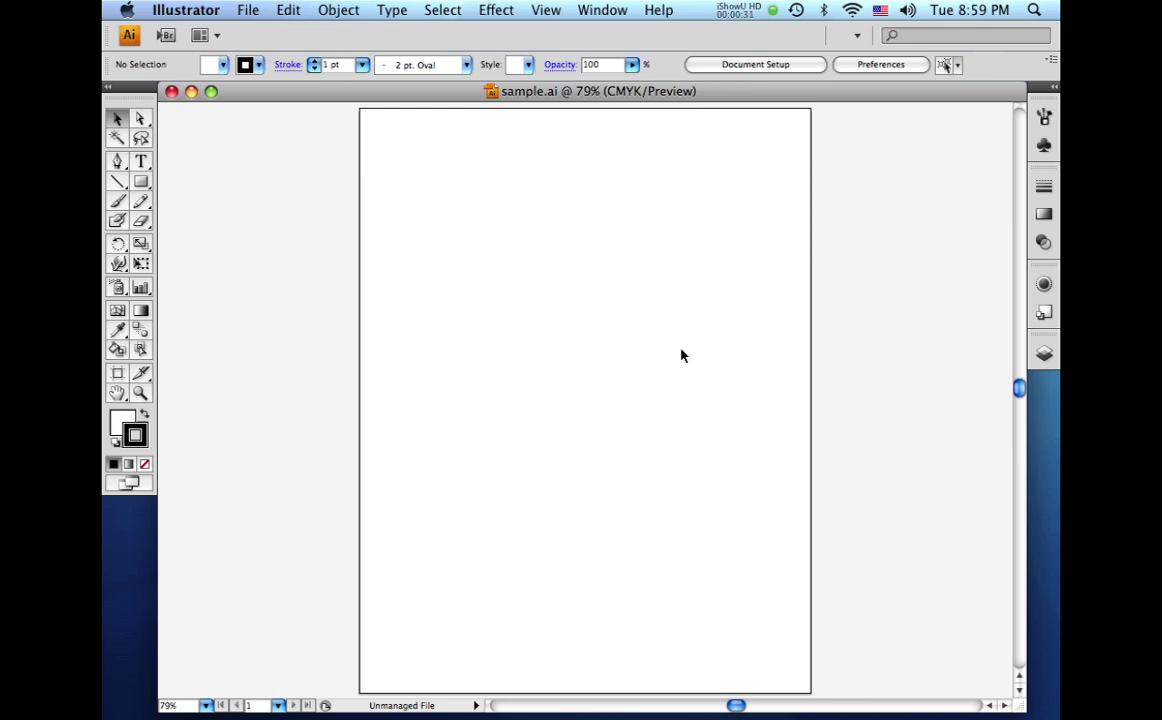
- Show Layer 1 and zoom in to inspect its interlocking rounded-rectangle tubes, then fit the artboard
click(1041, 358)
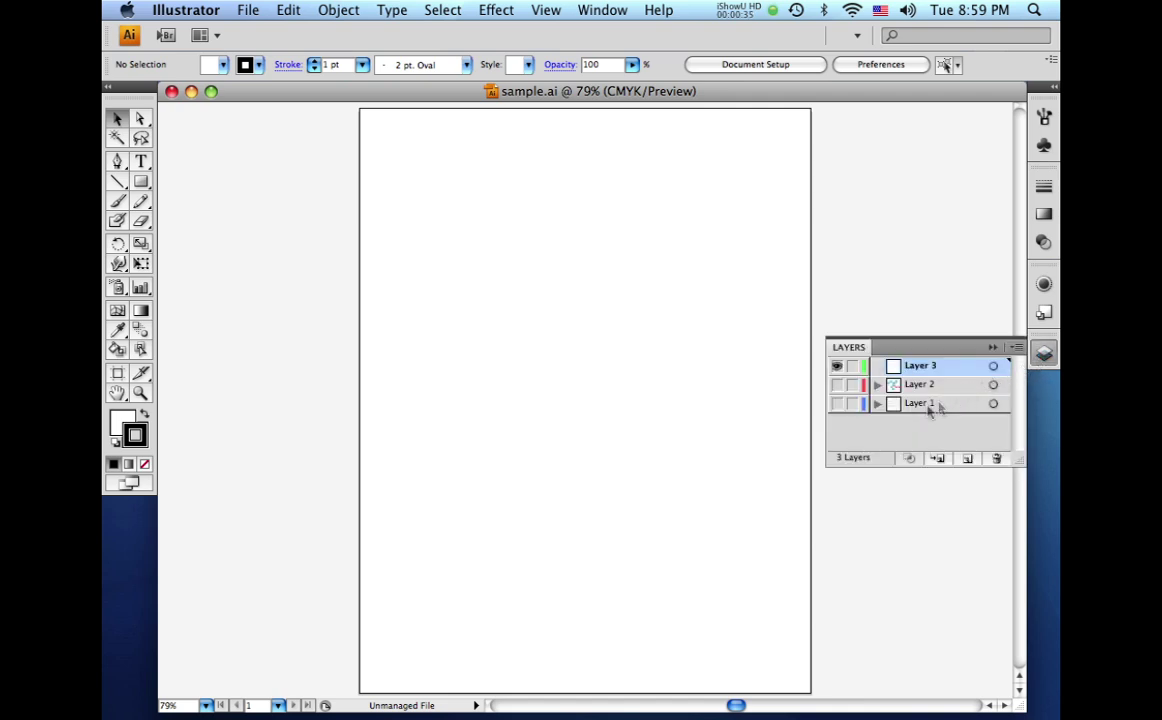
click(836, 404)
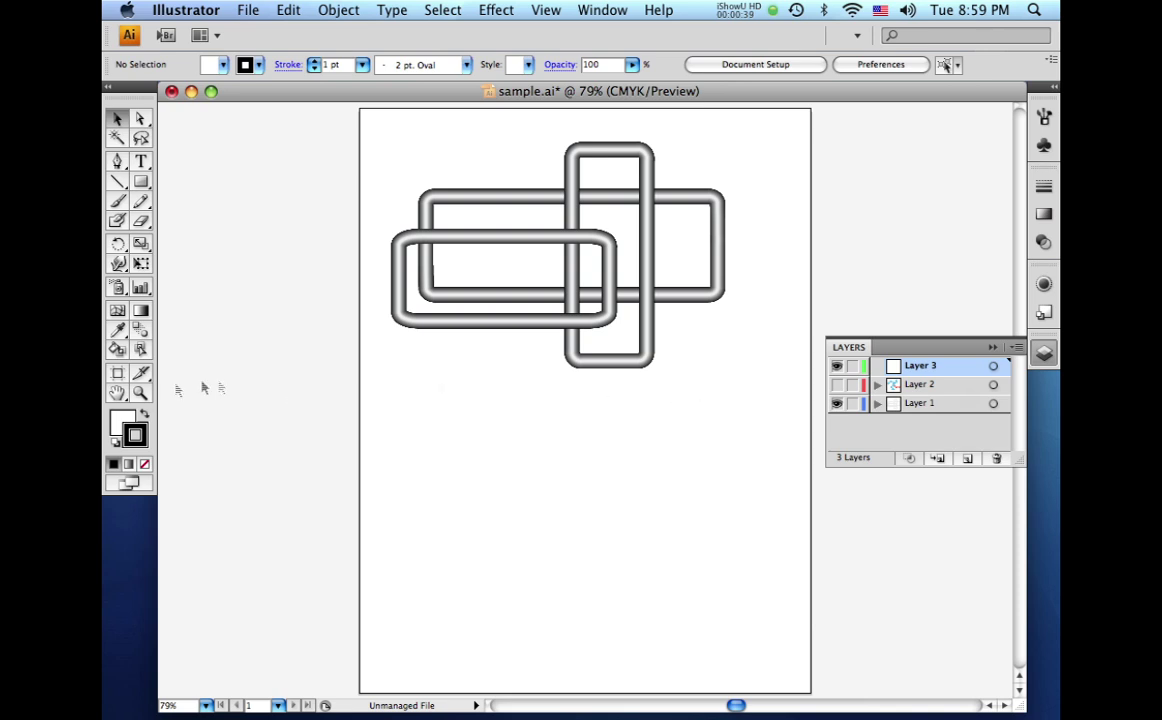
click(140, 393)
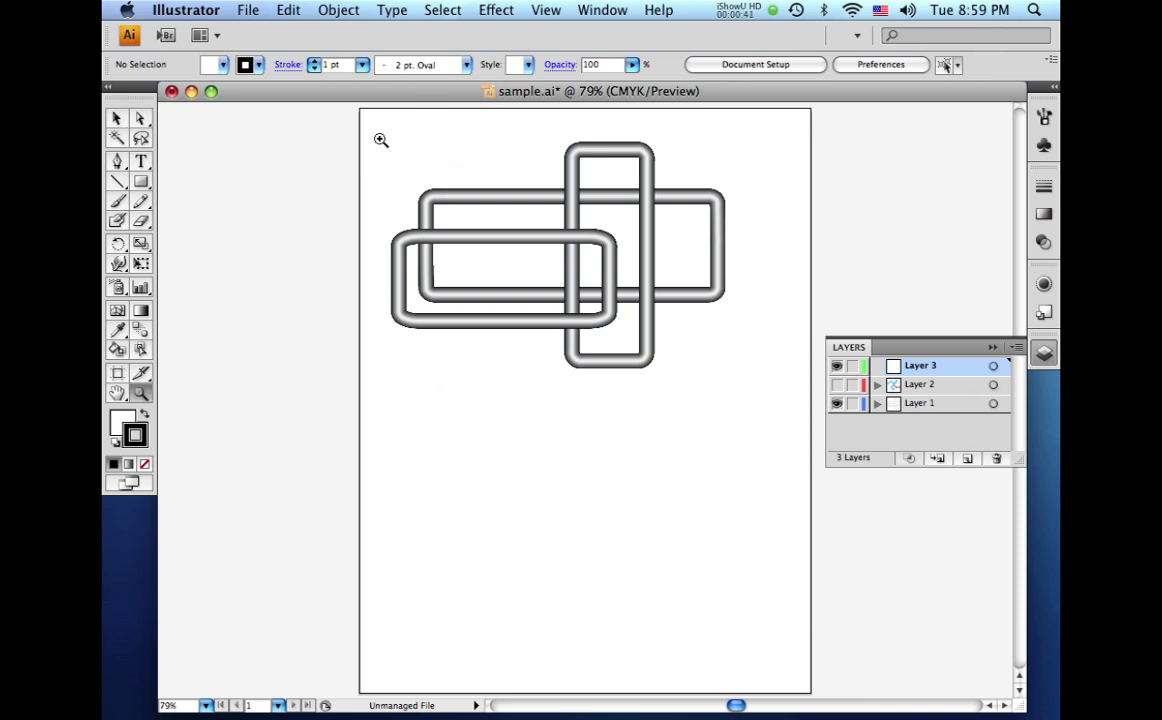
drag(381, 137, 793, 378)
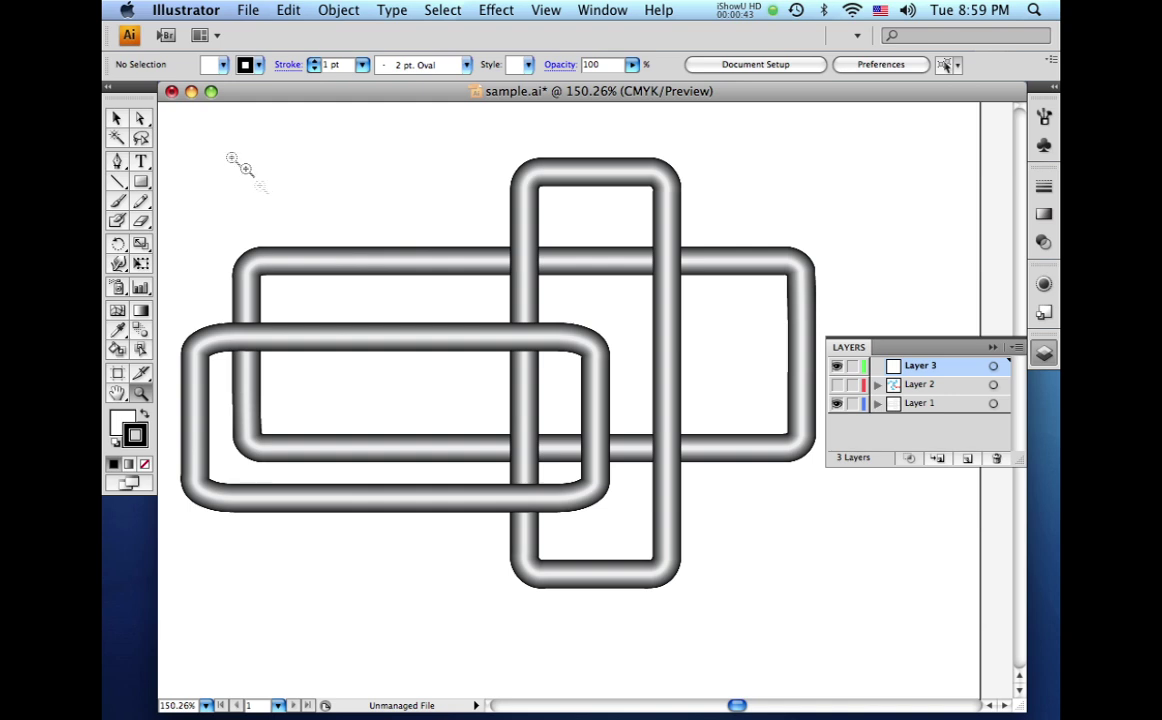
click(116, 118)
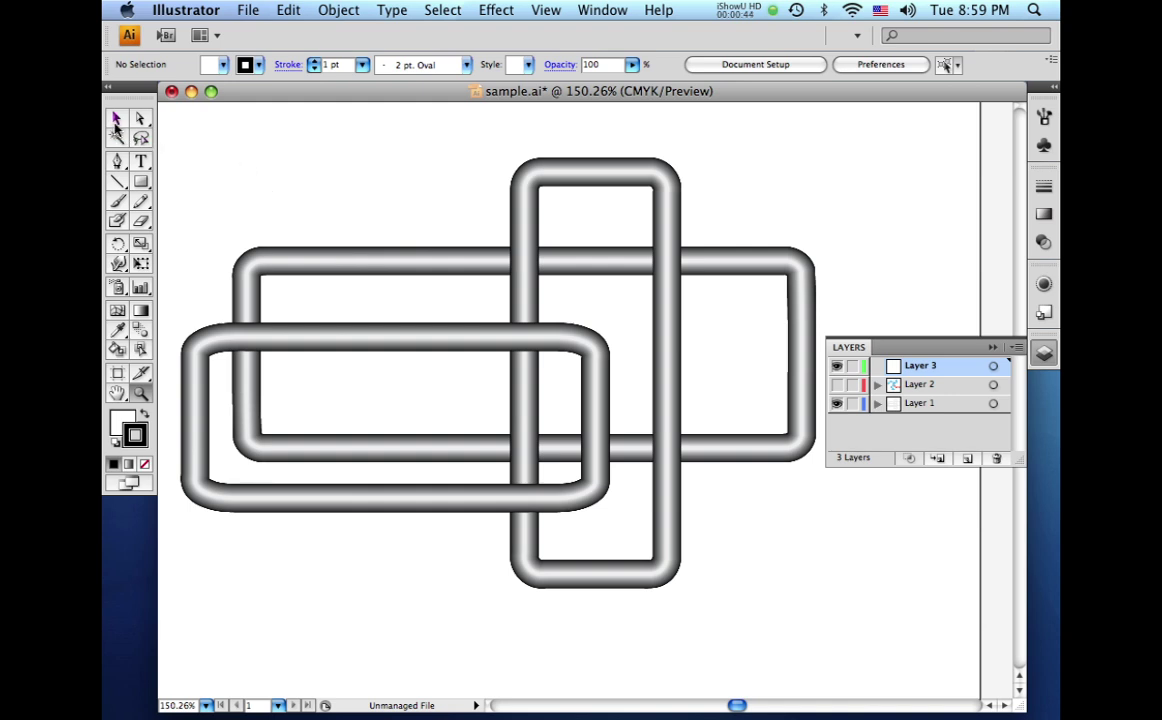
click(412, 259)
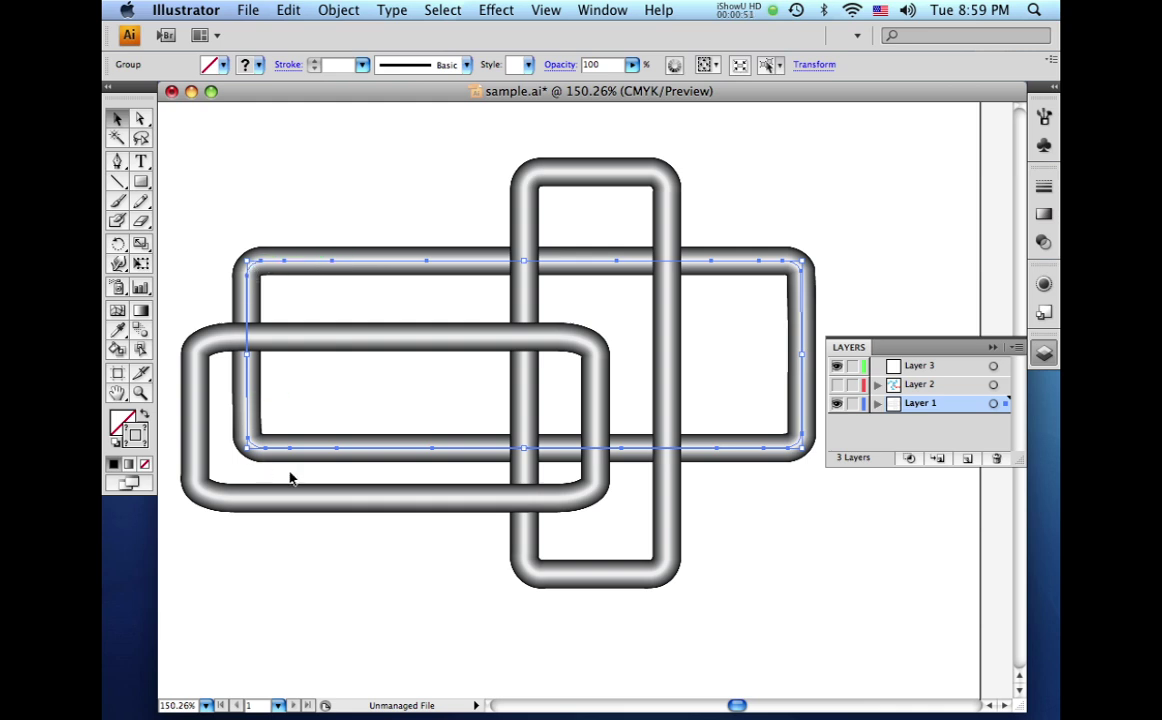
click(355, 178)
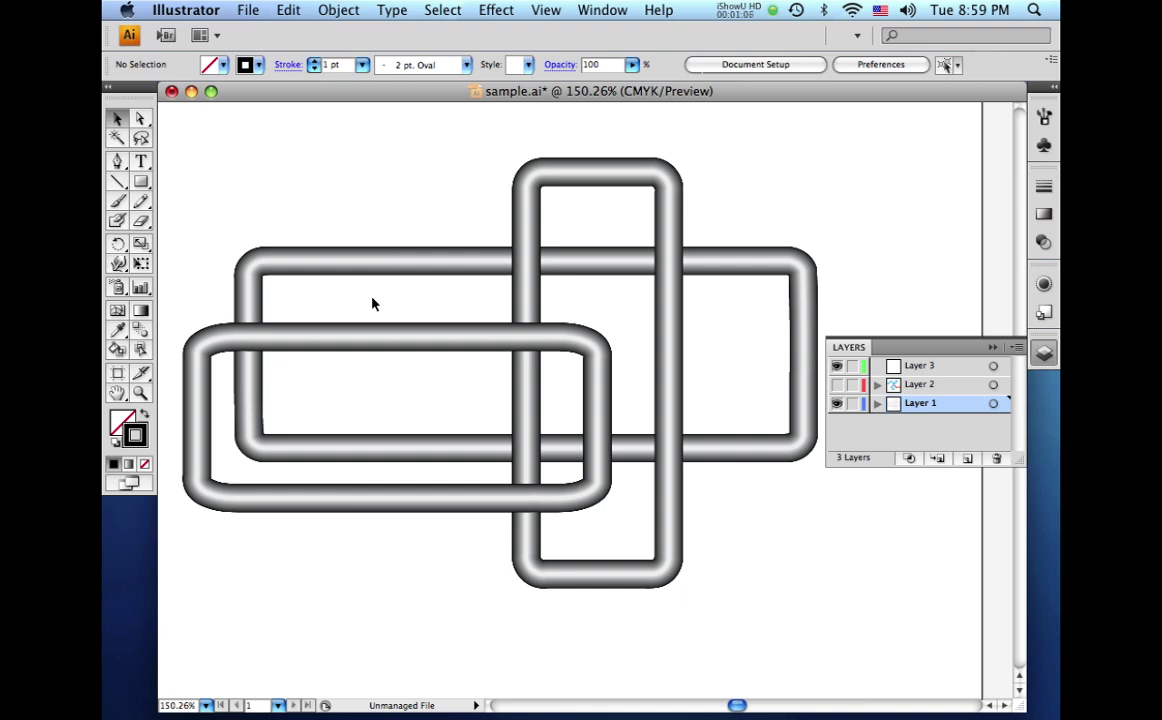
key(super+0)
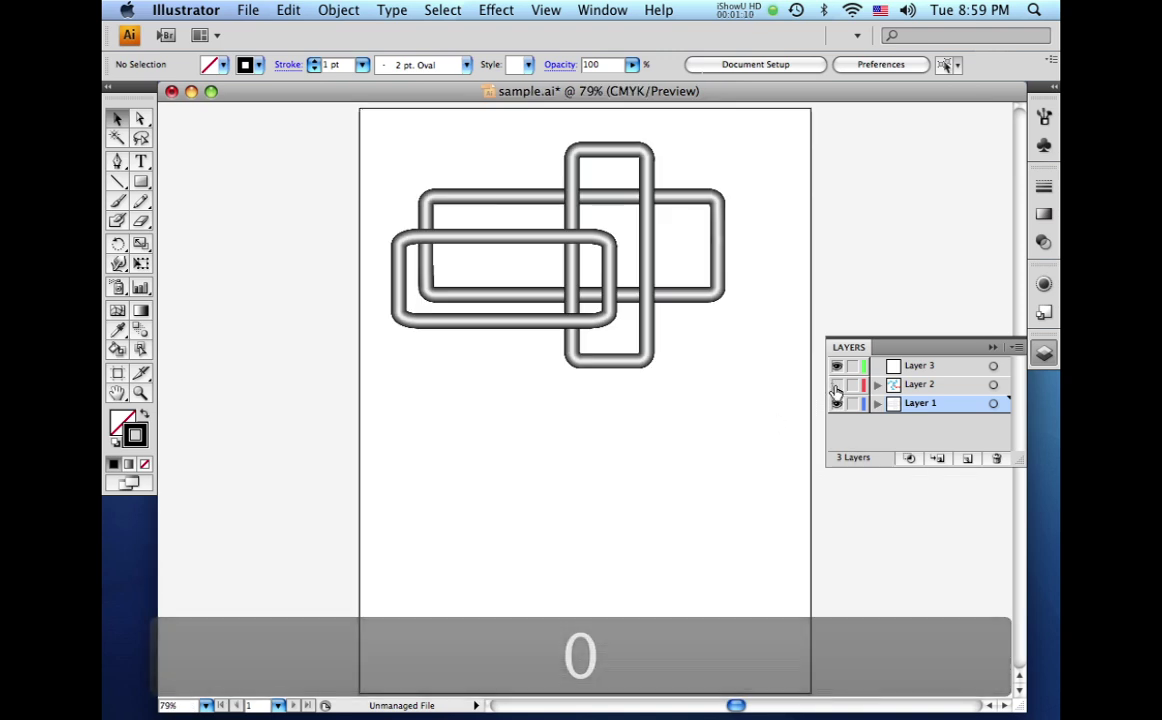
- Show Layer 2's blue and red curves, zoom in to inspect them, then hide Layer 1
click(836, 384)
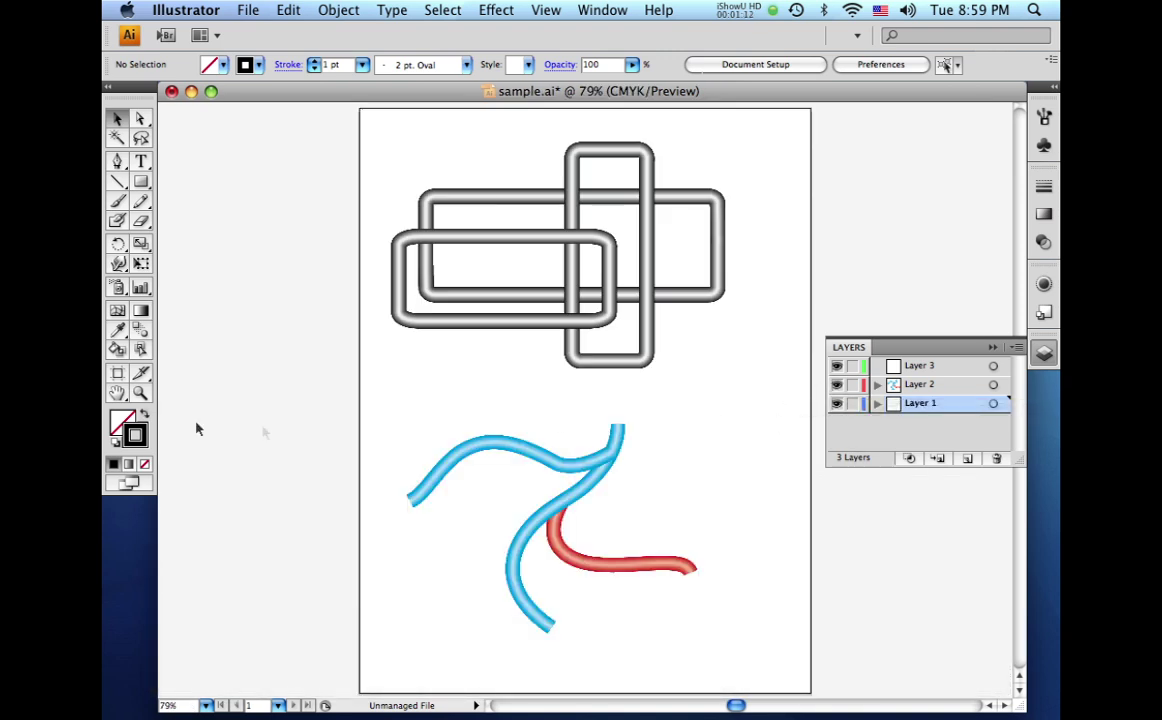
click(140, 393)
drag(405, 400, 838, 638)
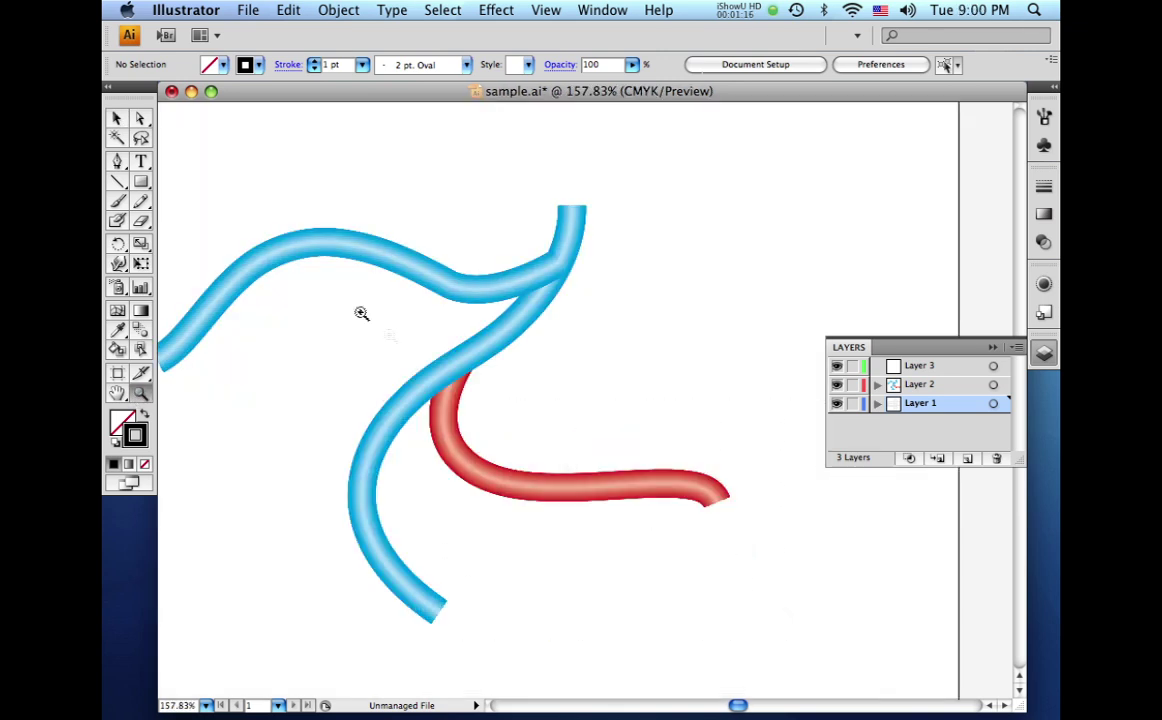
click(115, 118)
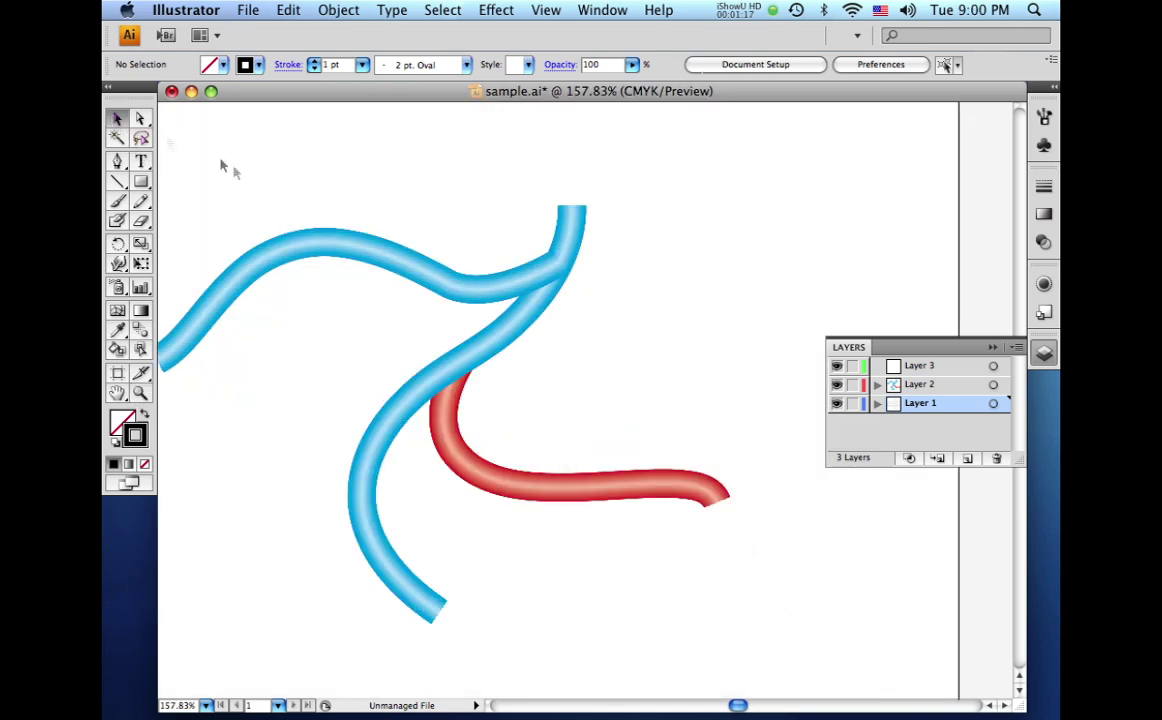
click(319, 245)
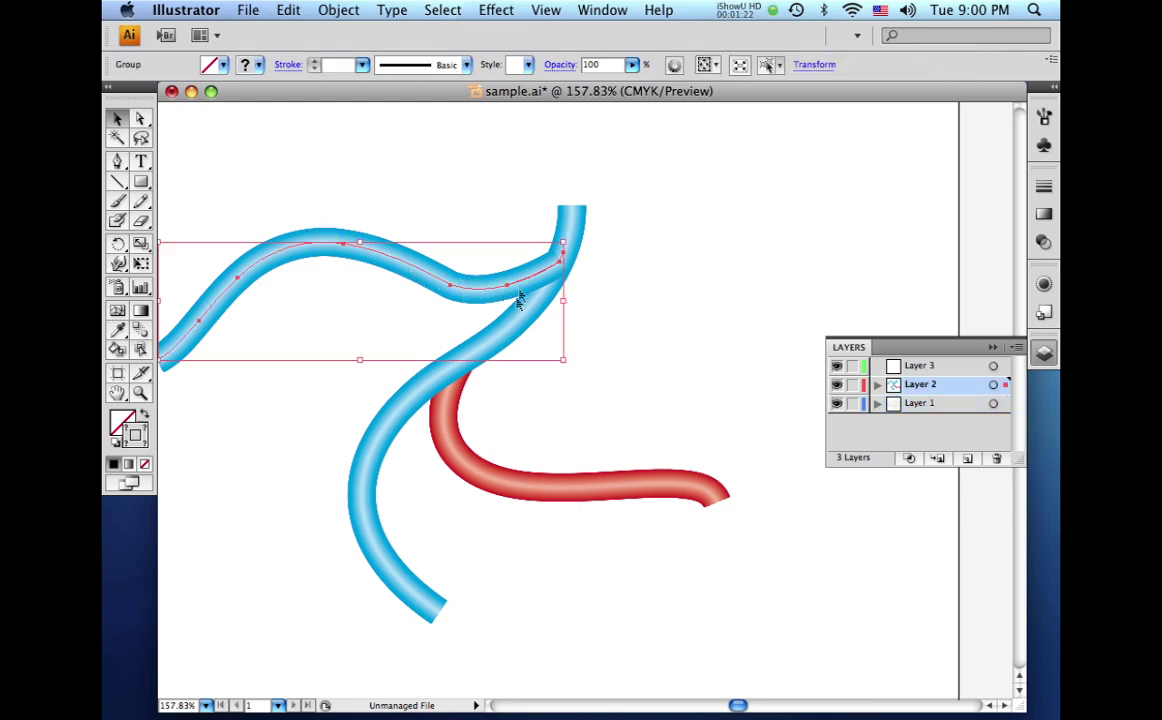
click(367, 518)
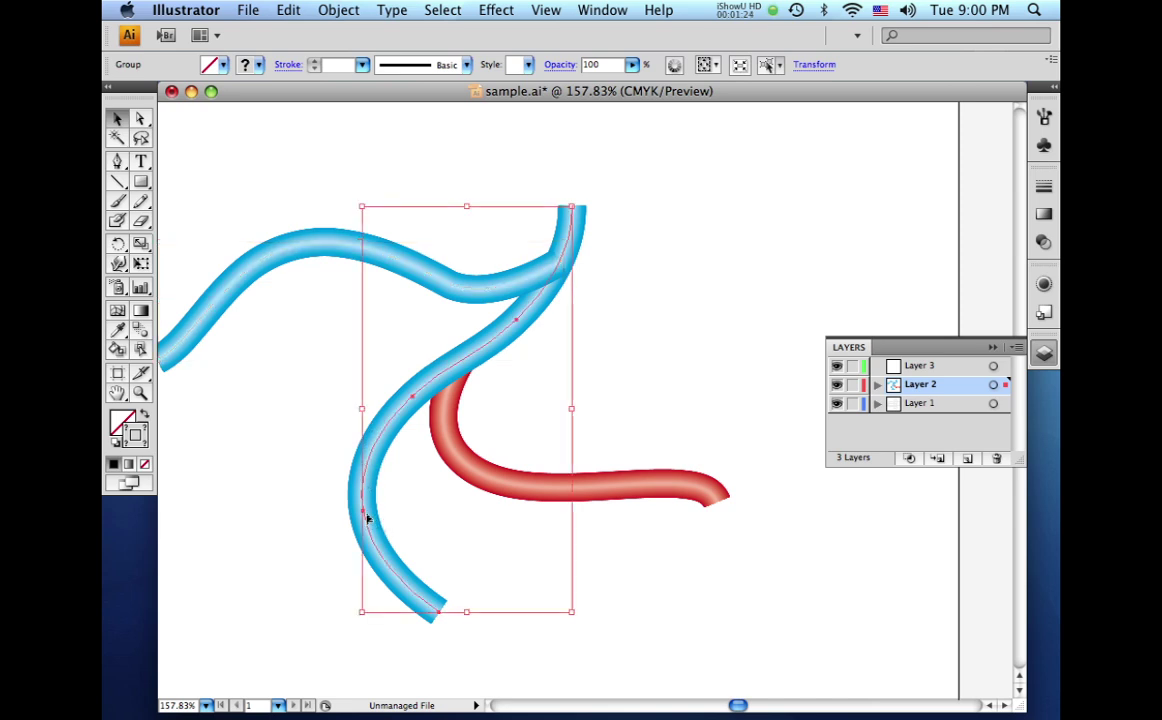
click(645, 412)
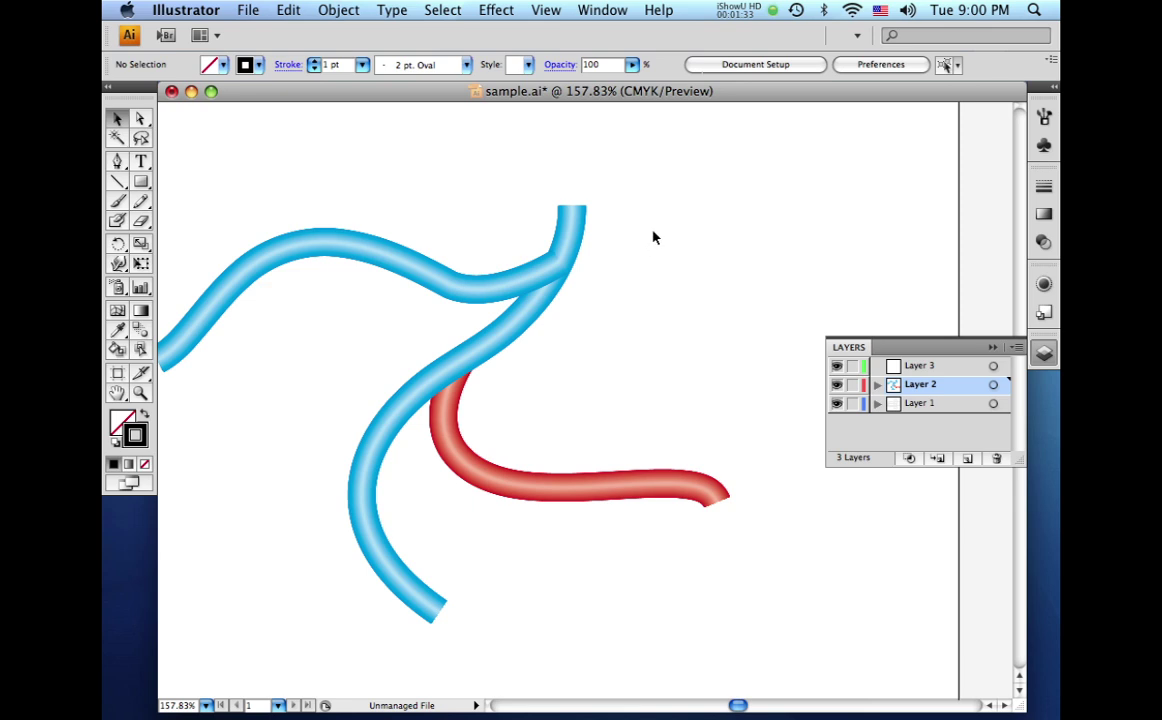
key(super+0)
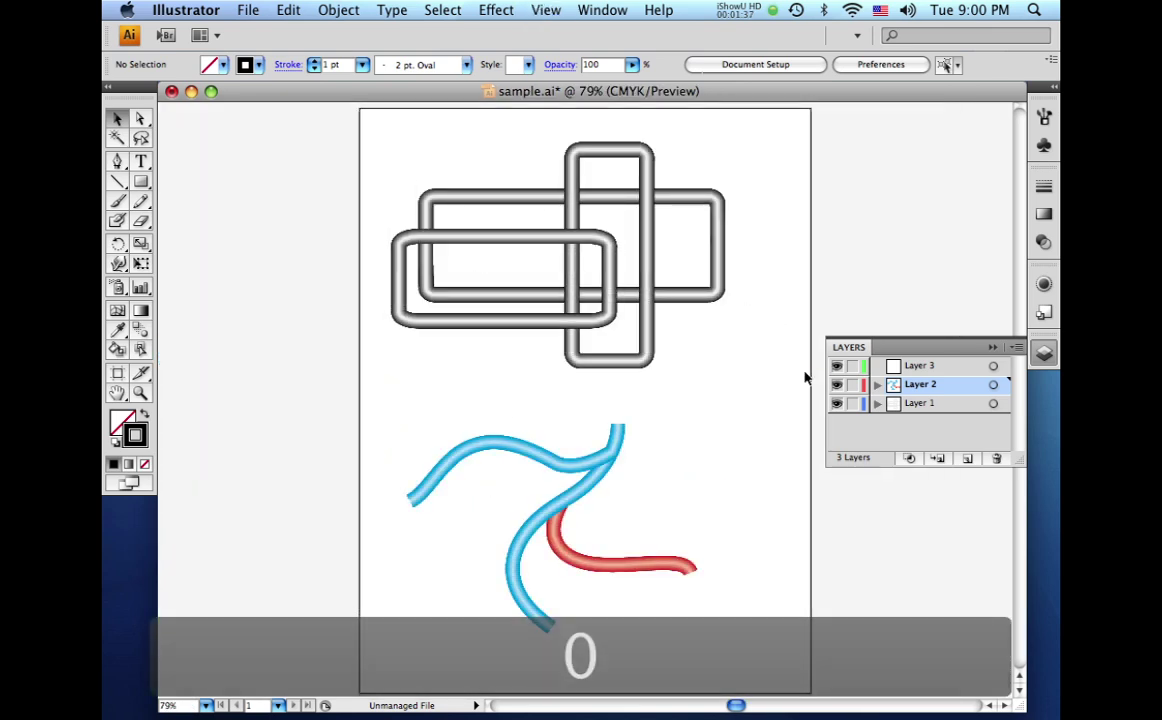
click(836, 404)
- Hide Layer 2 and make Layer 3 the active layer
click(836, 385)
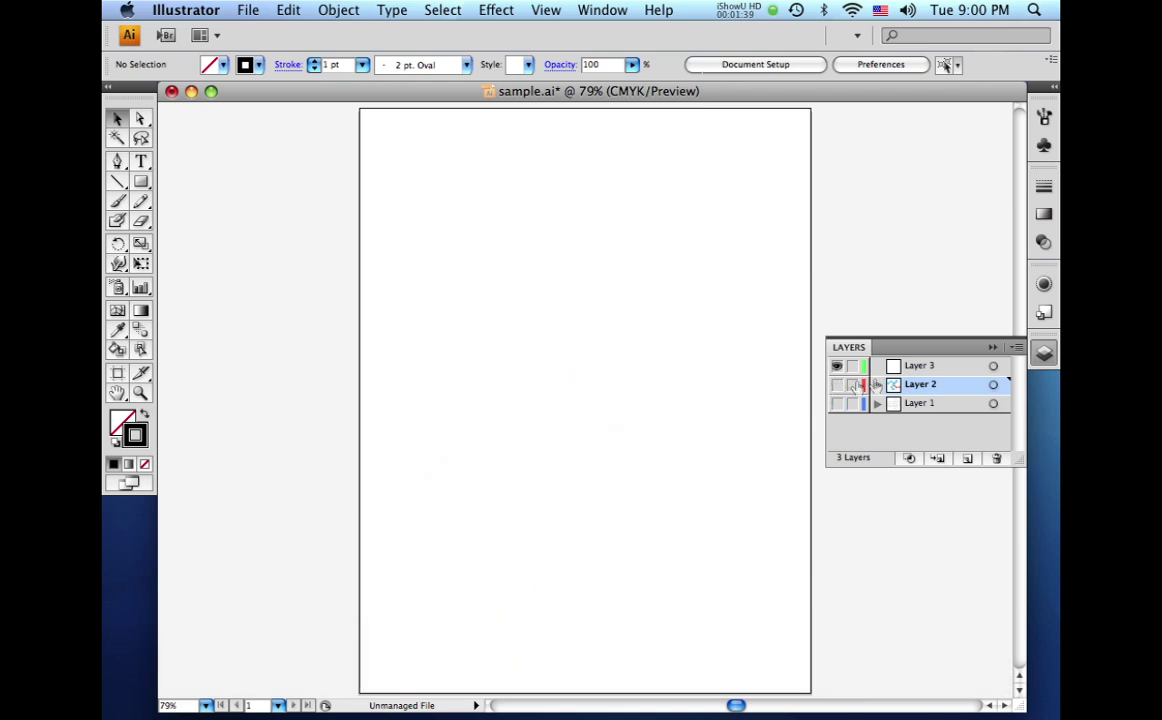
click(926, 367)
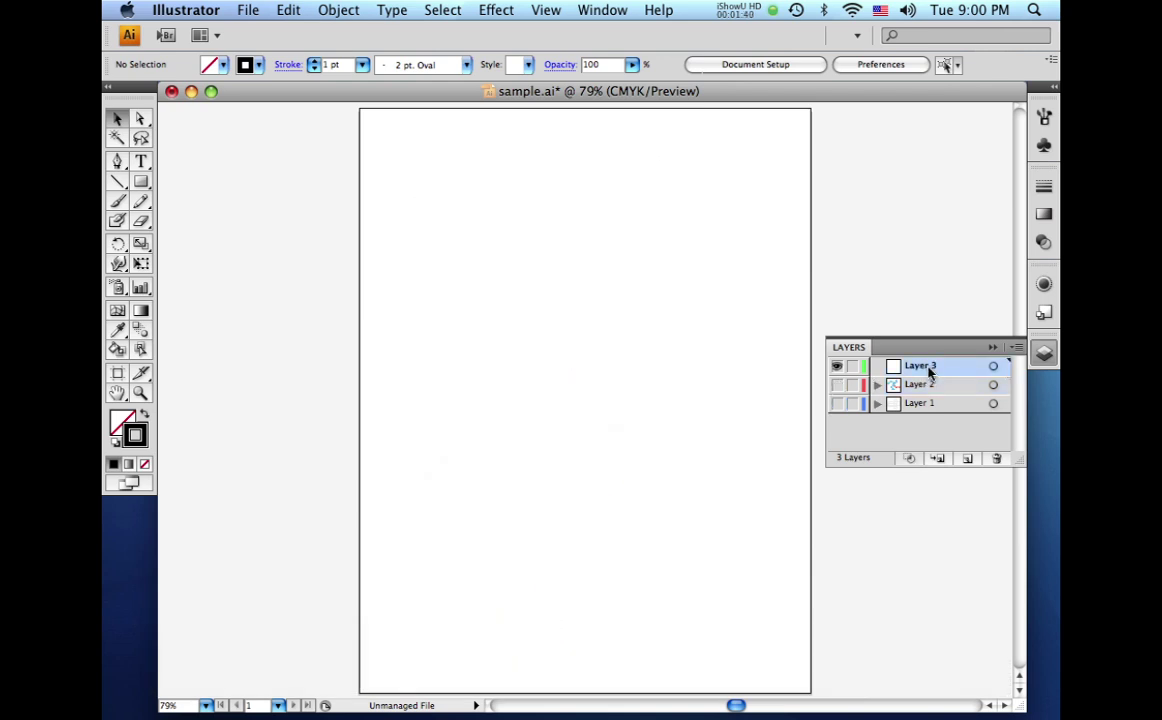
click(994, 348)
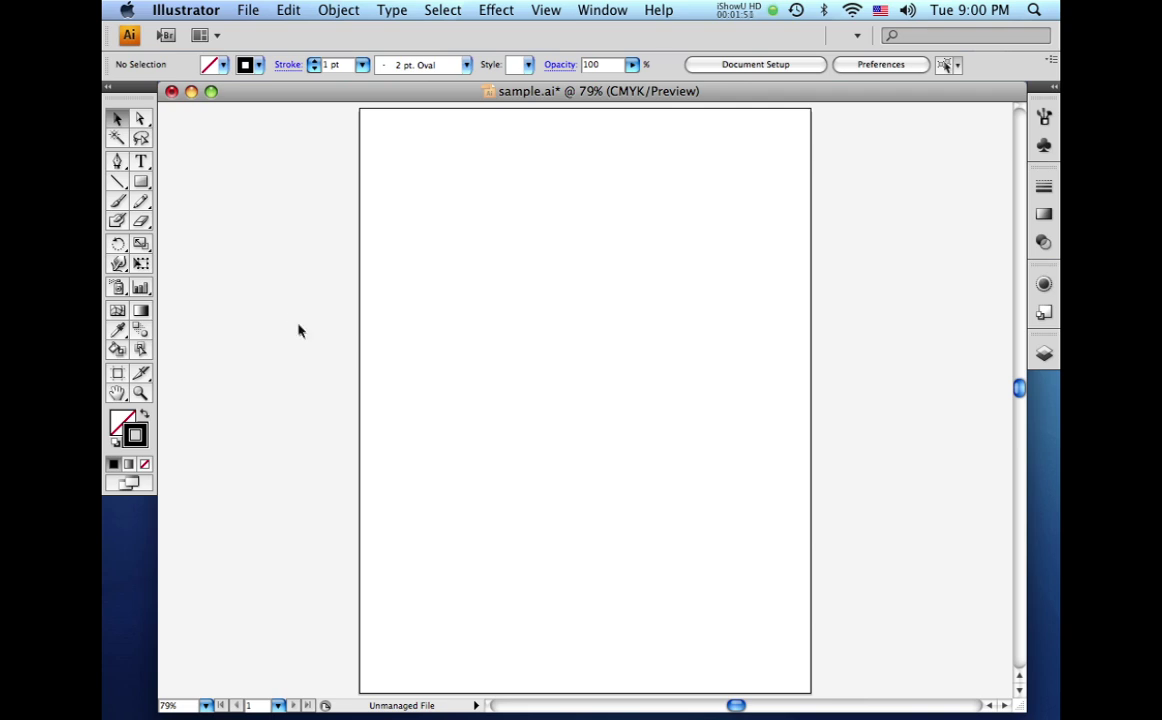
- Create a 200 × 20 pt rectangle on the artboard
click(142, 184)
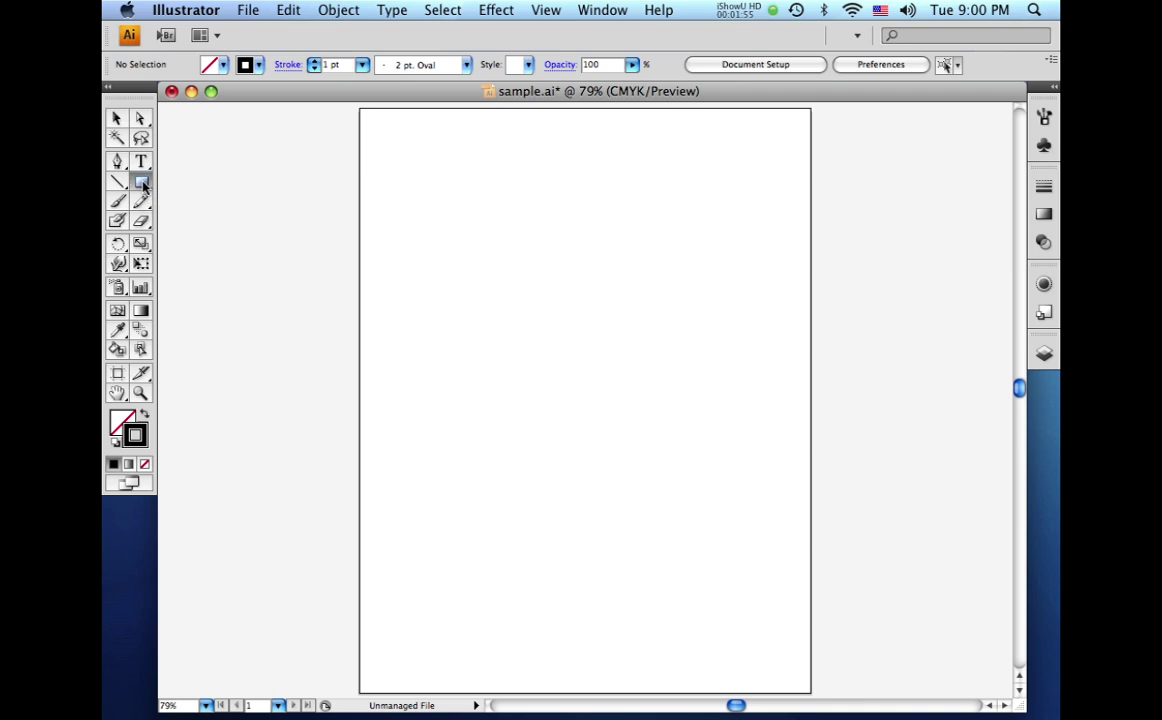
click(437, 297)
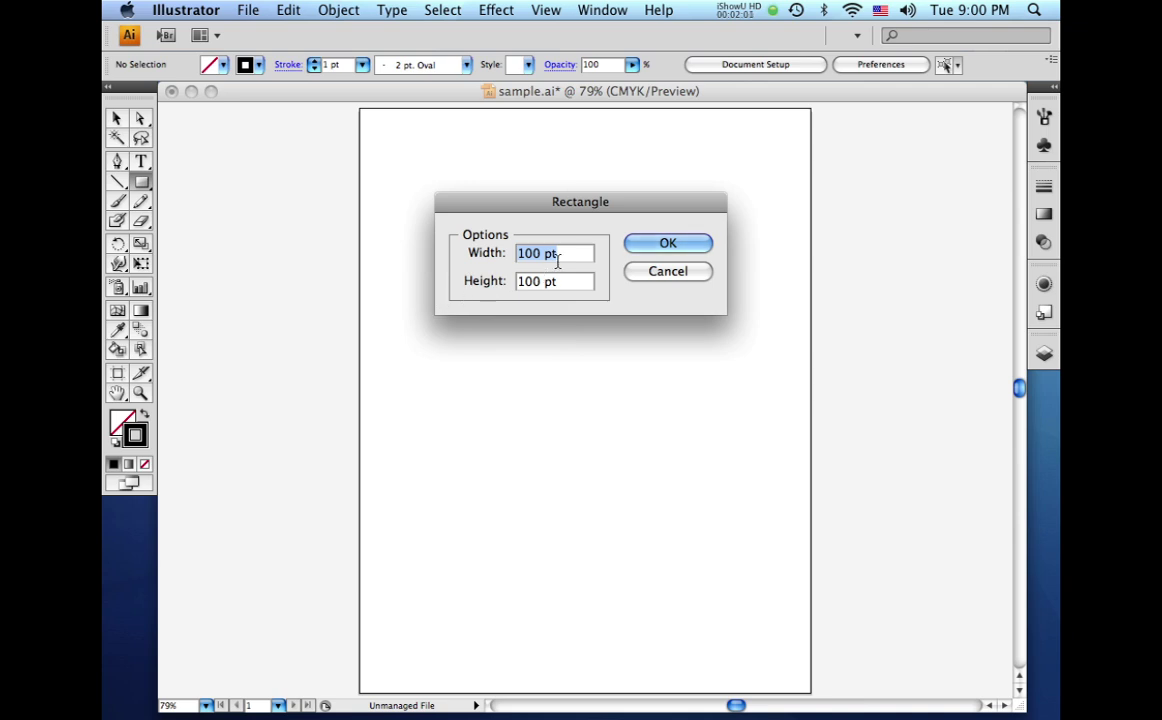
text(200)
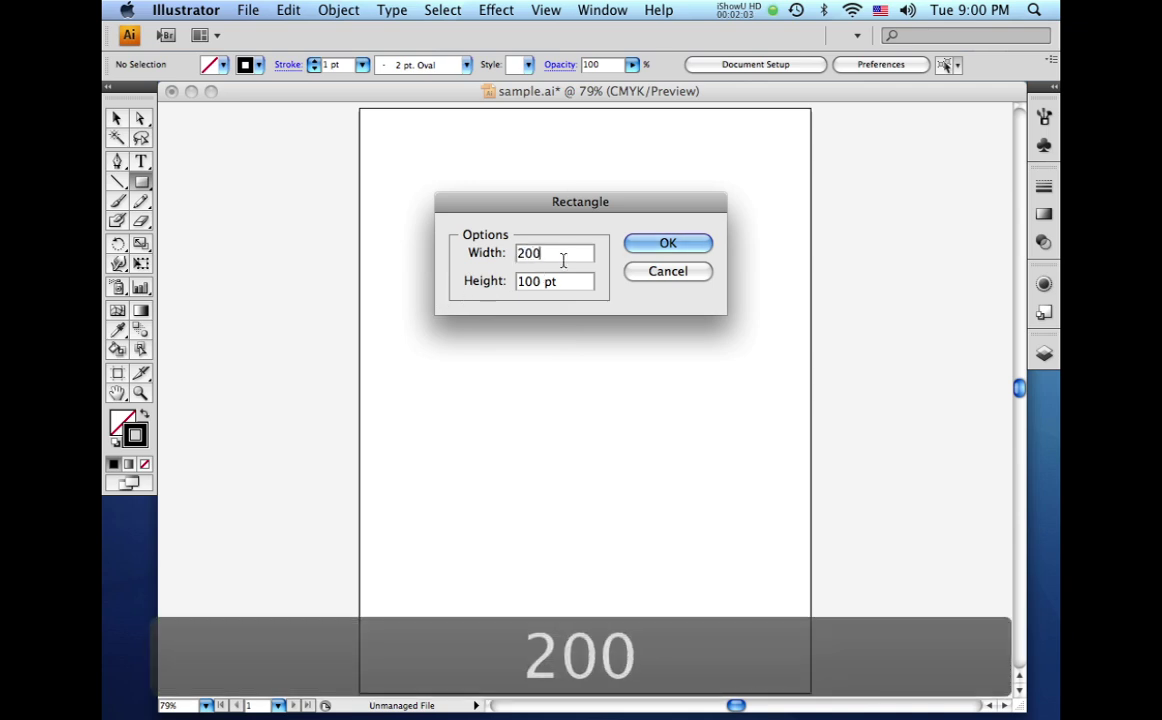
key(Tab)
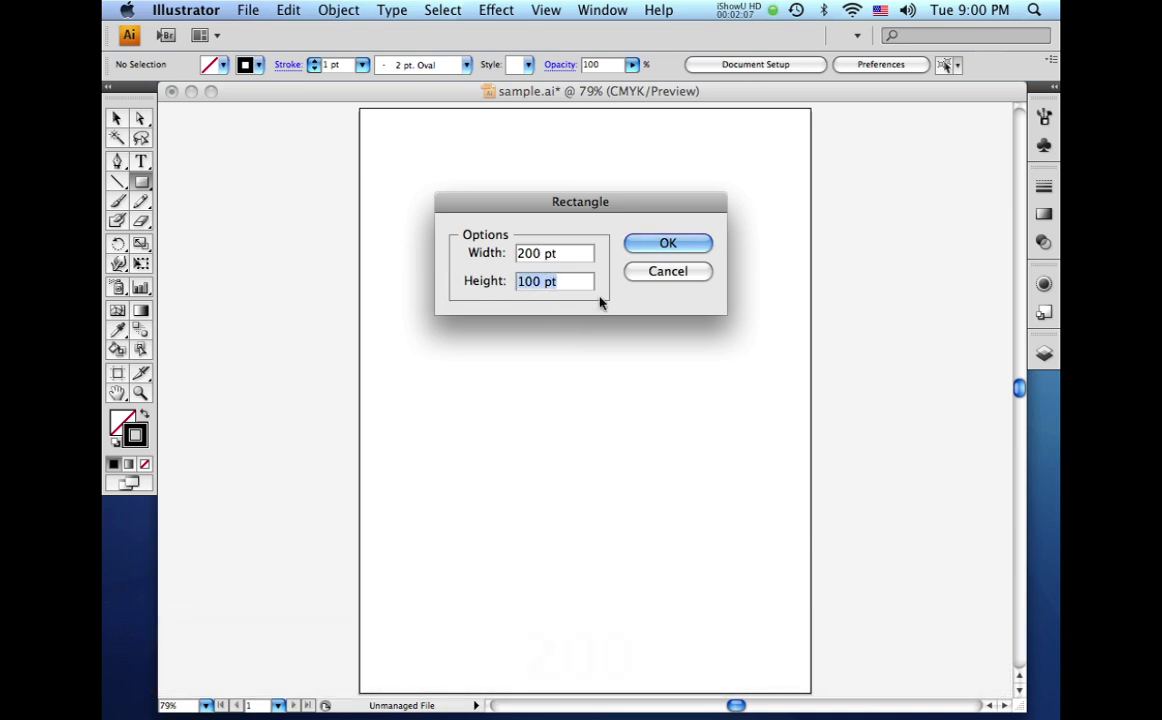
text(20)
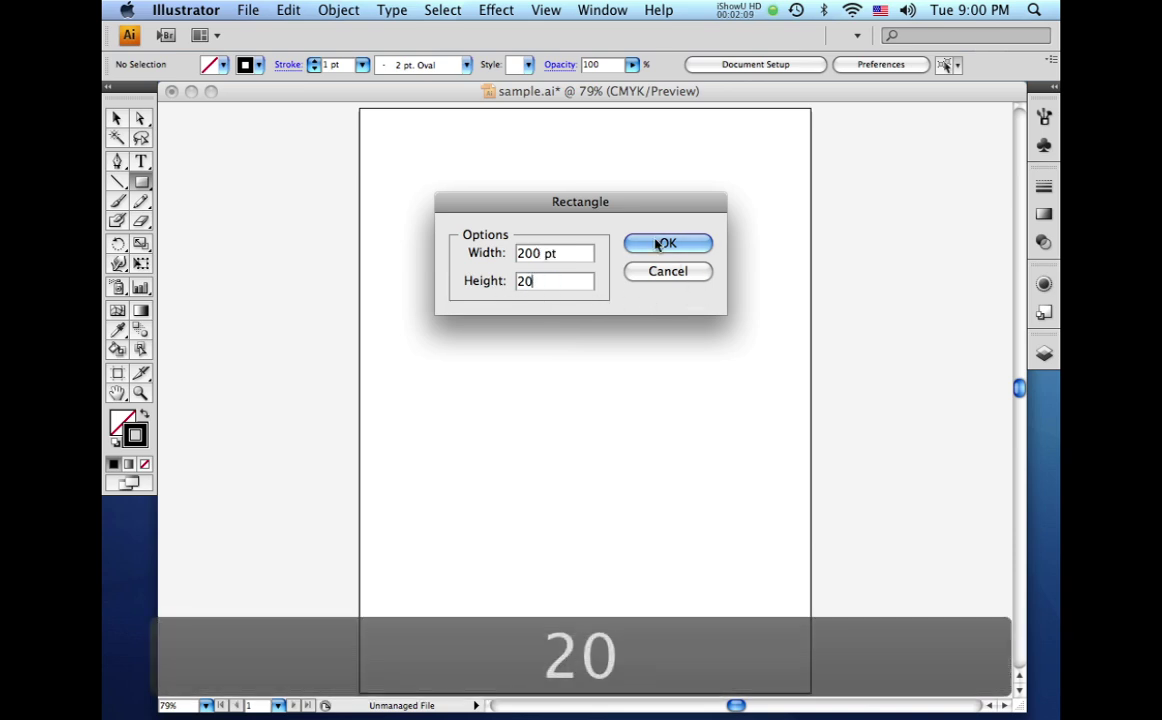
click(665, 242)
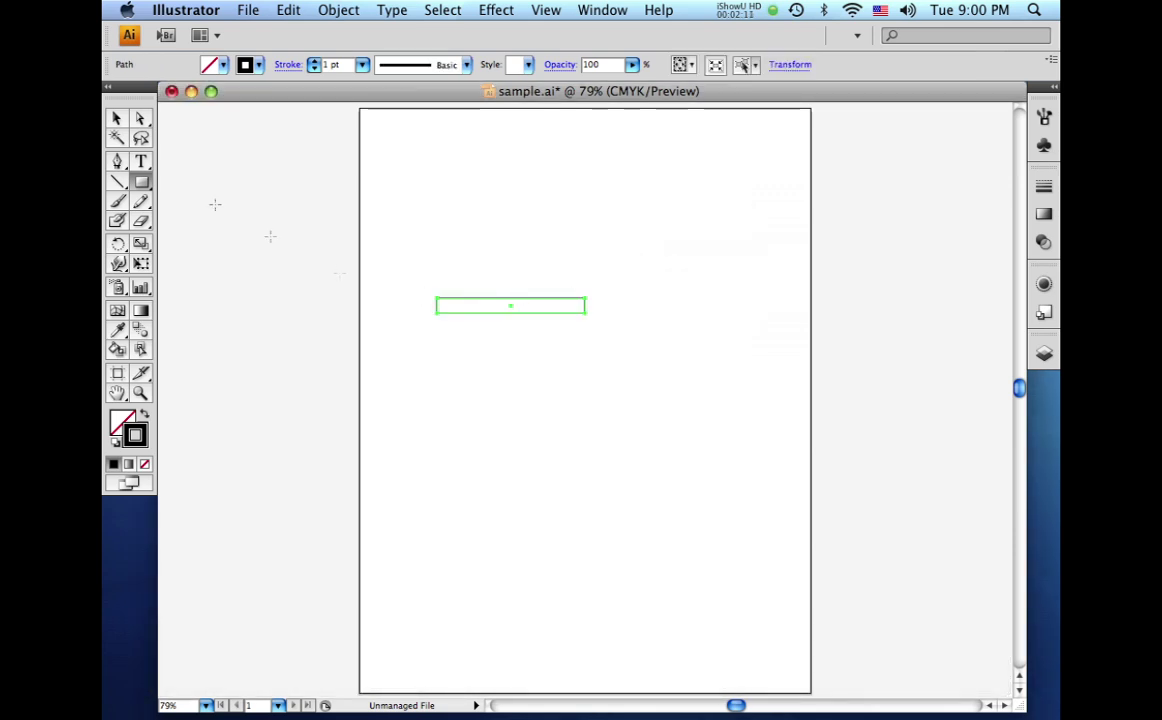
- Fill the rectangle with a black-white-black gradient, with the white stop centred
click(141, 394)
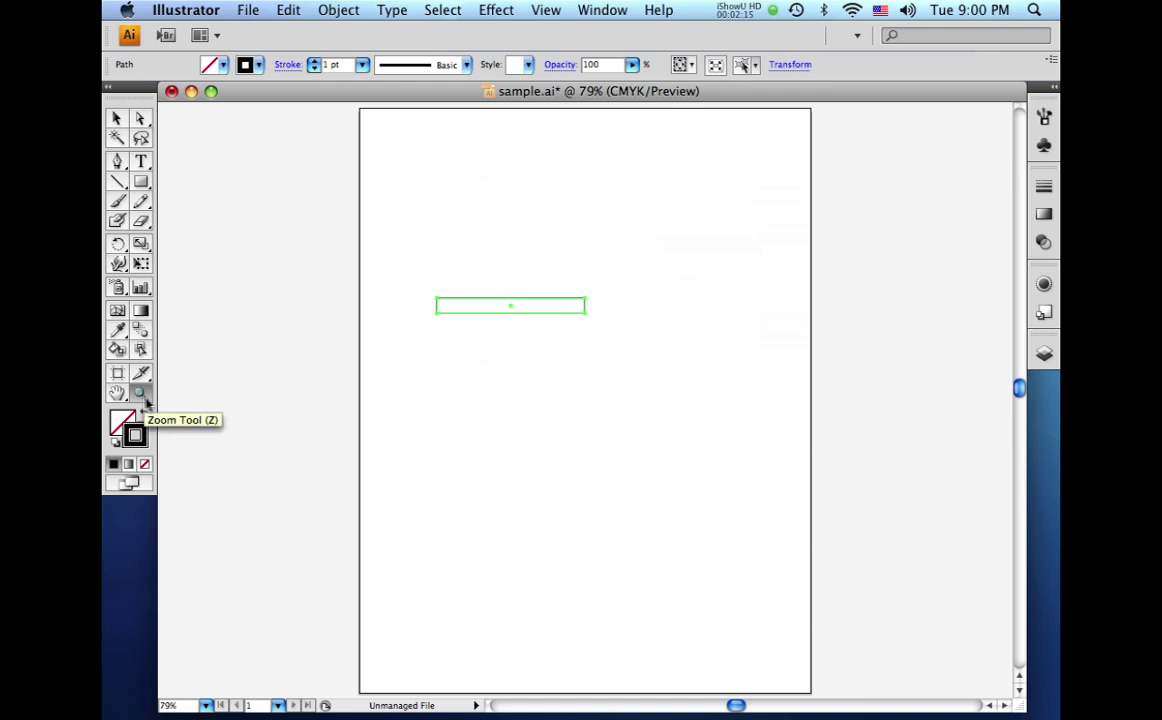
drag(387, 261, 708, 405)
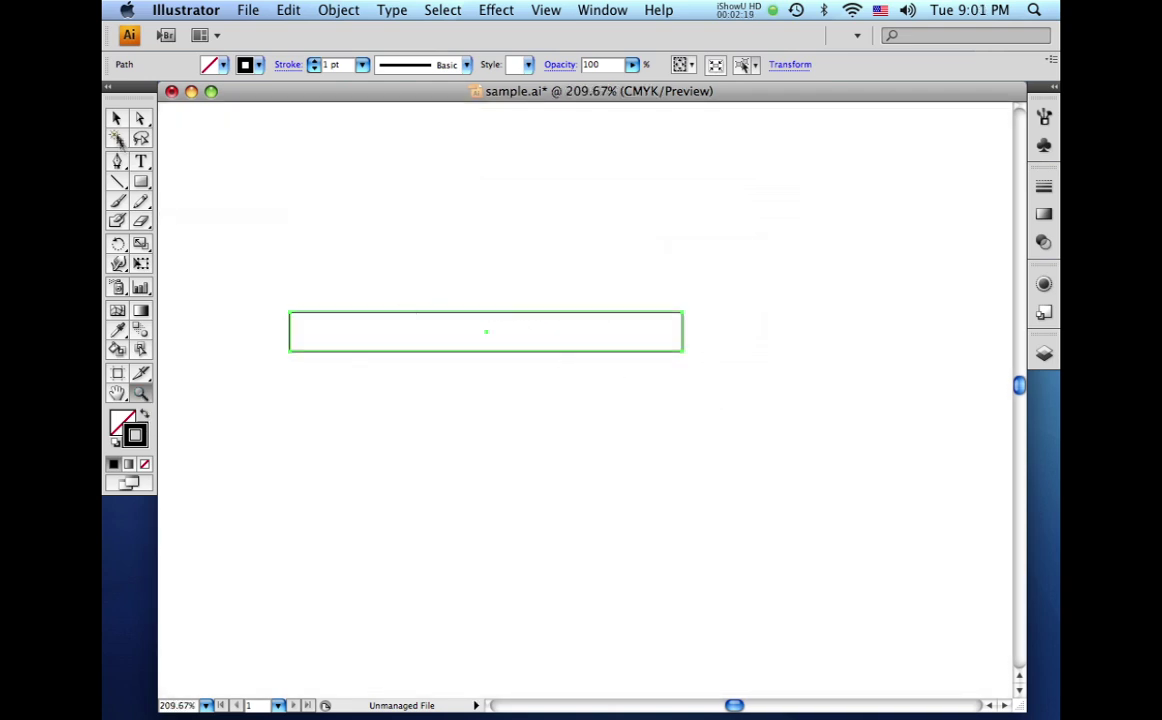
click(116, 118)
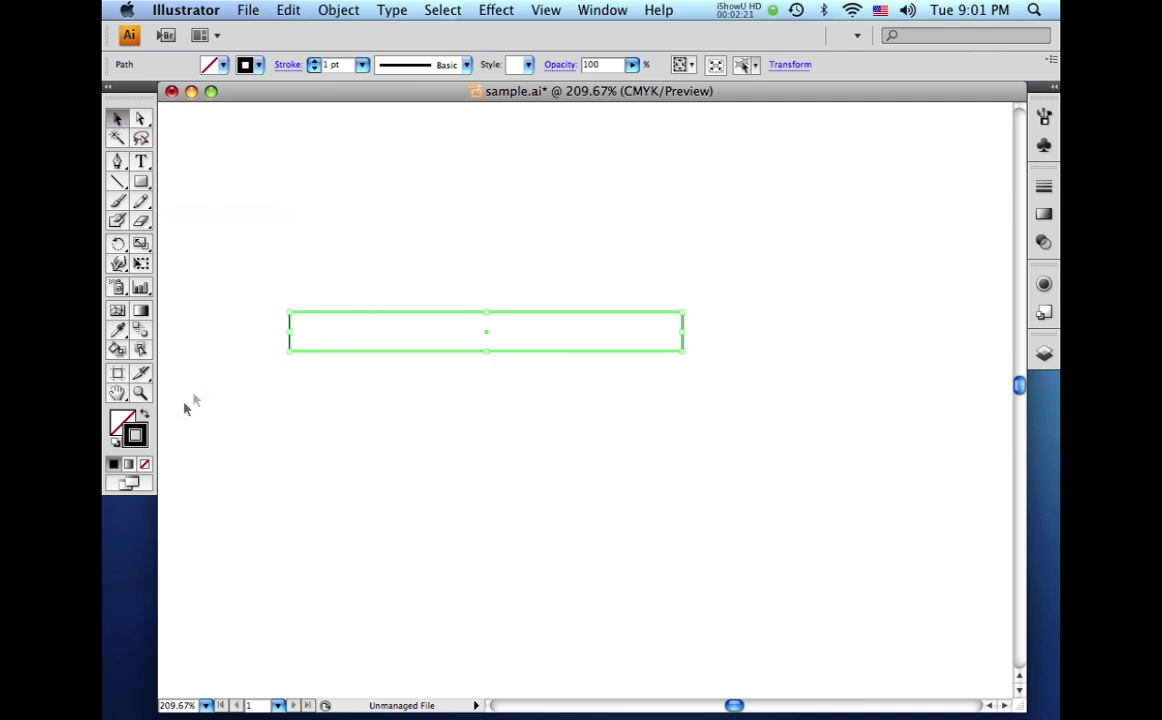
click(1044, 215)
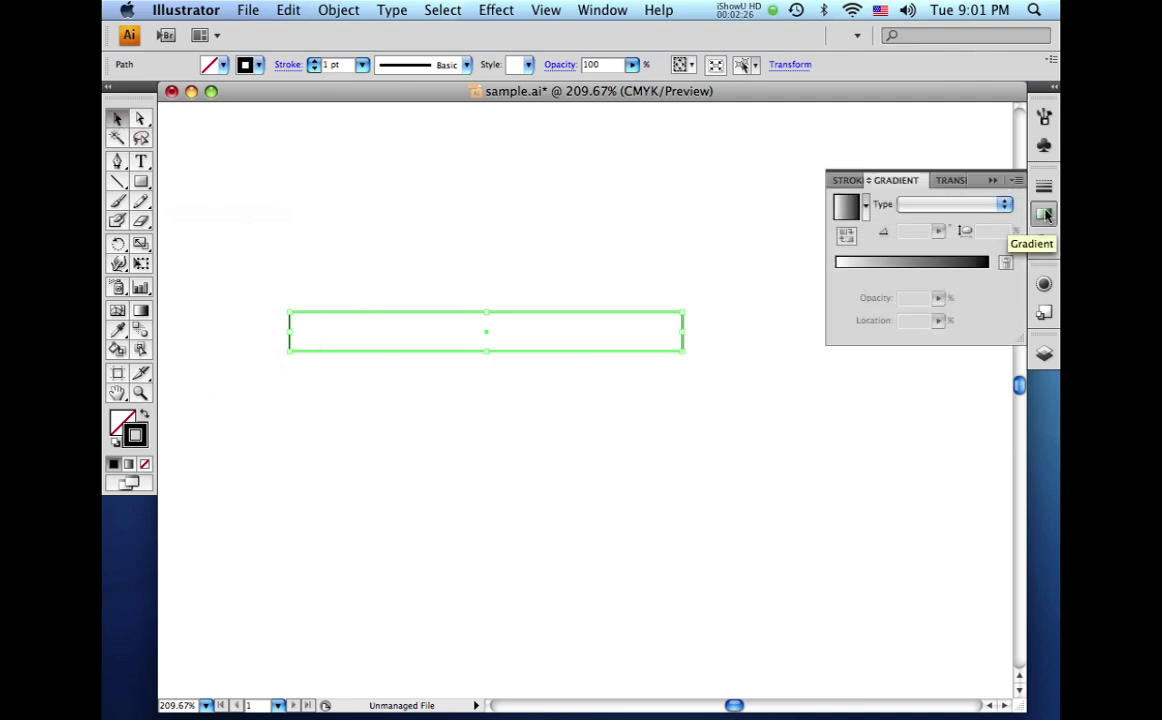
click(924, 276)
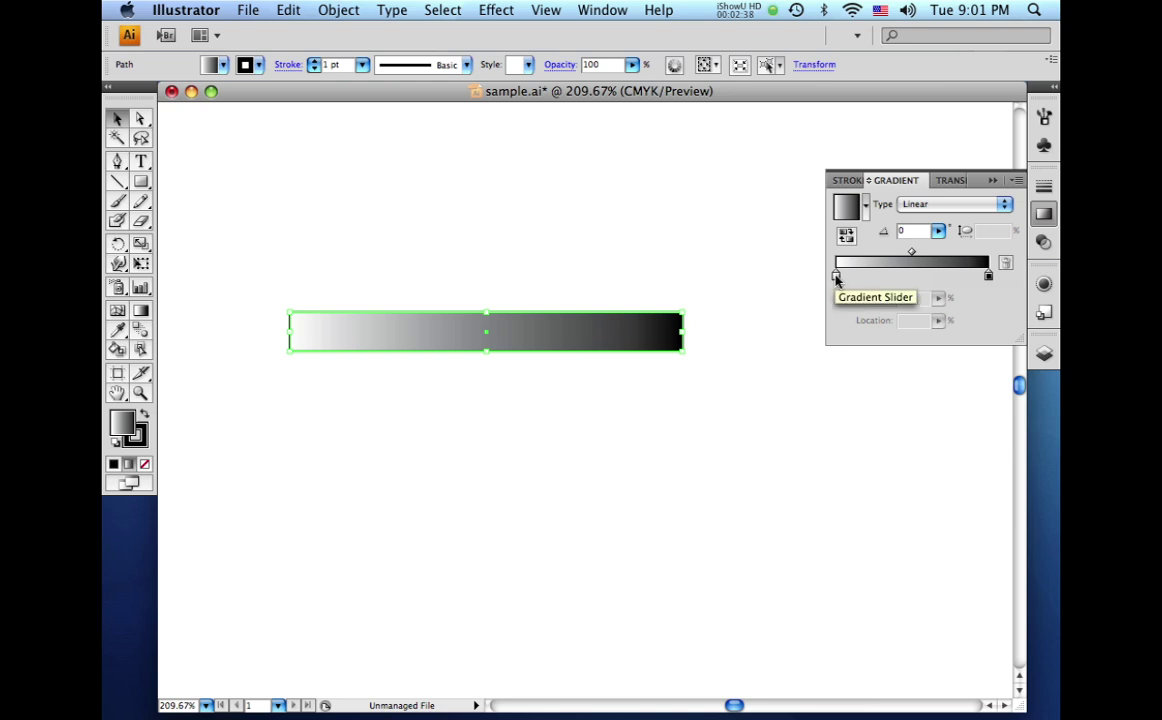
drag(836, 278, 913, 279)
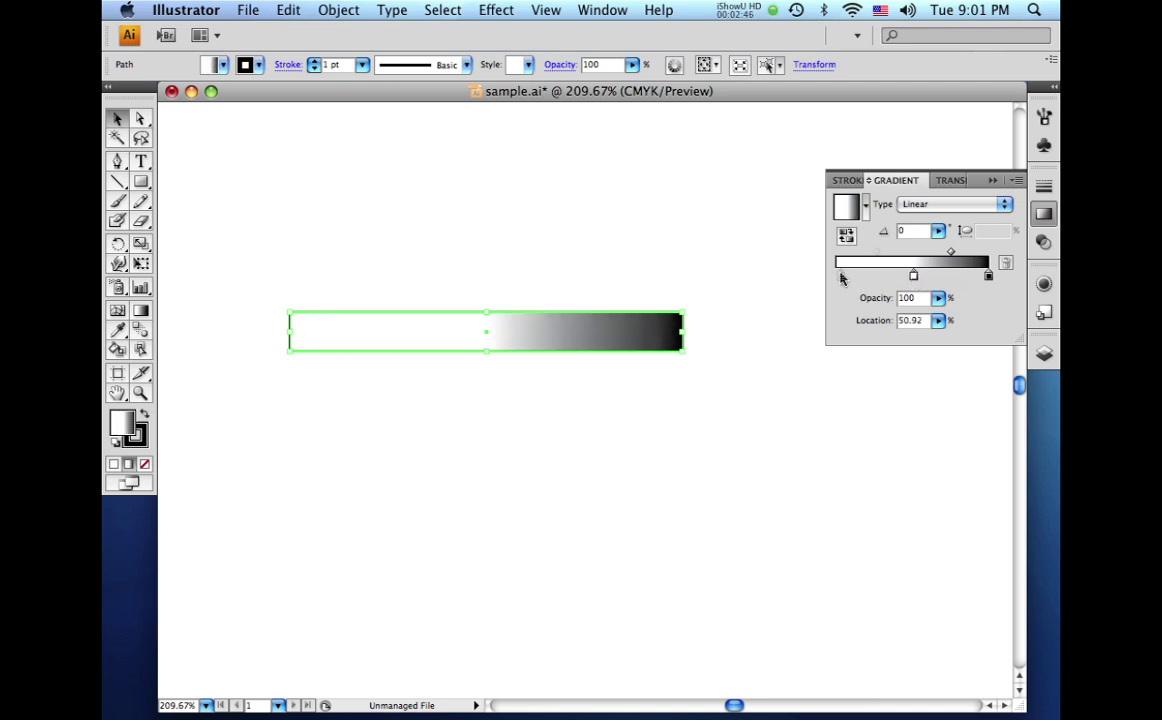
click(838, 278)
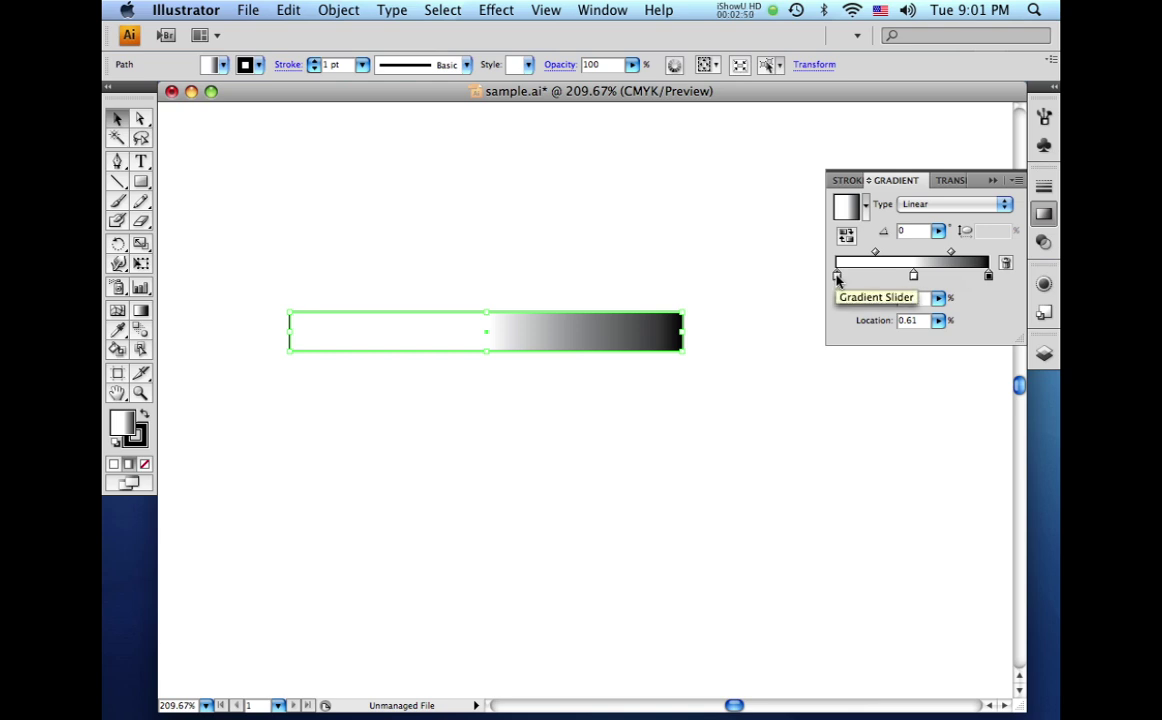
double_click(838, 278)
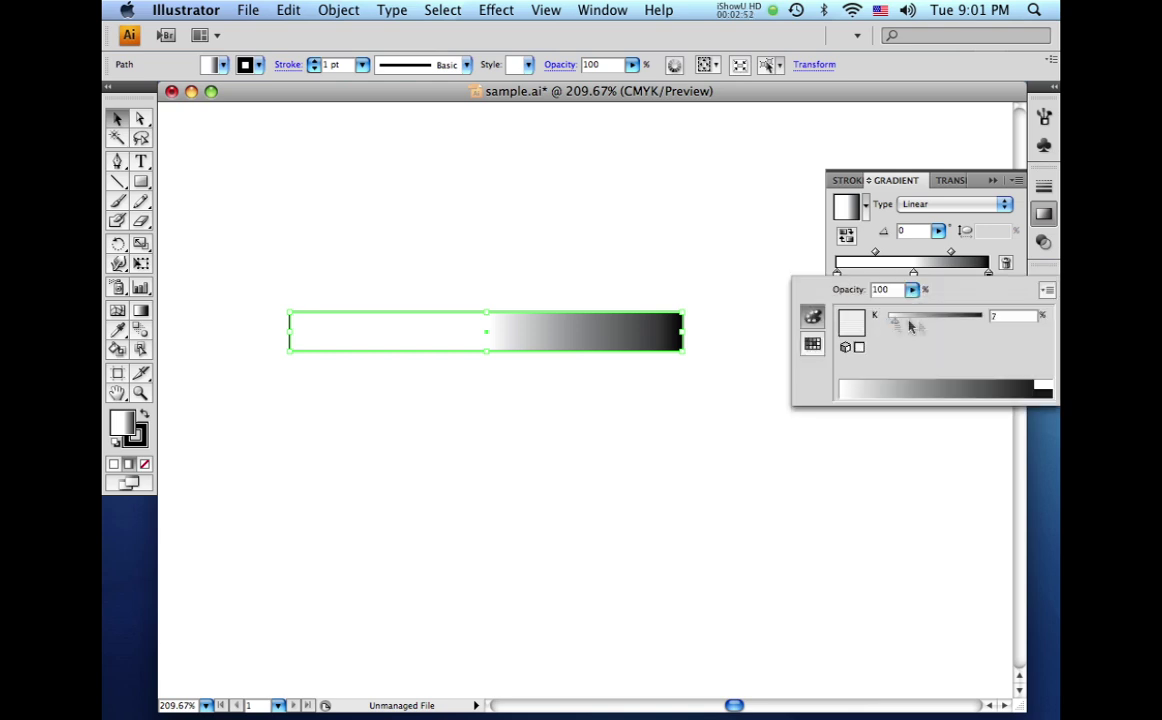
drag(910, 326, 988, 330)
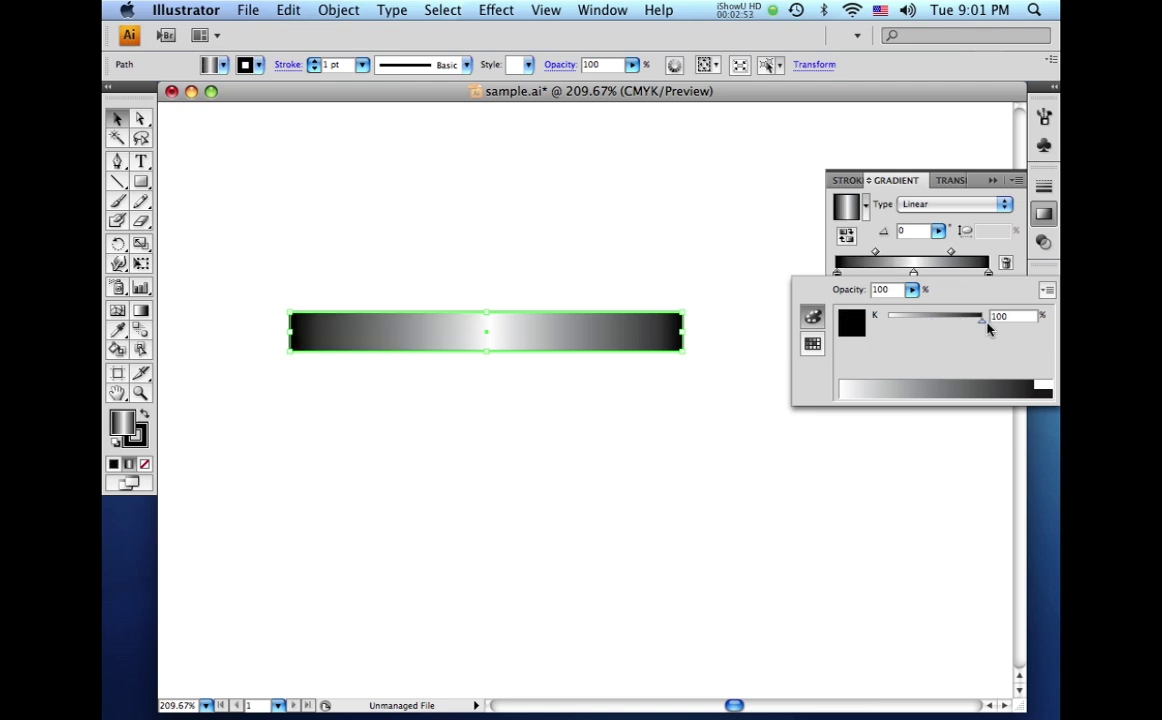
click(778, 262)
- Set the rectangle's stroke to None
click(568, 332)
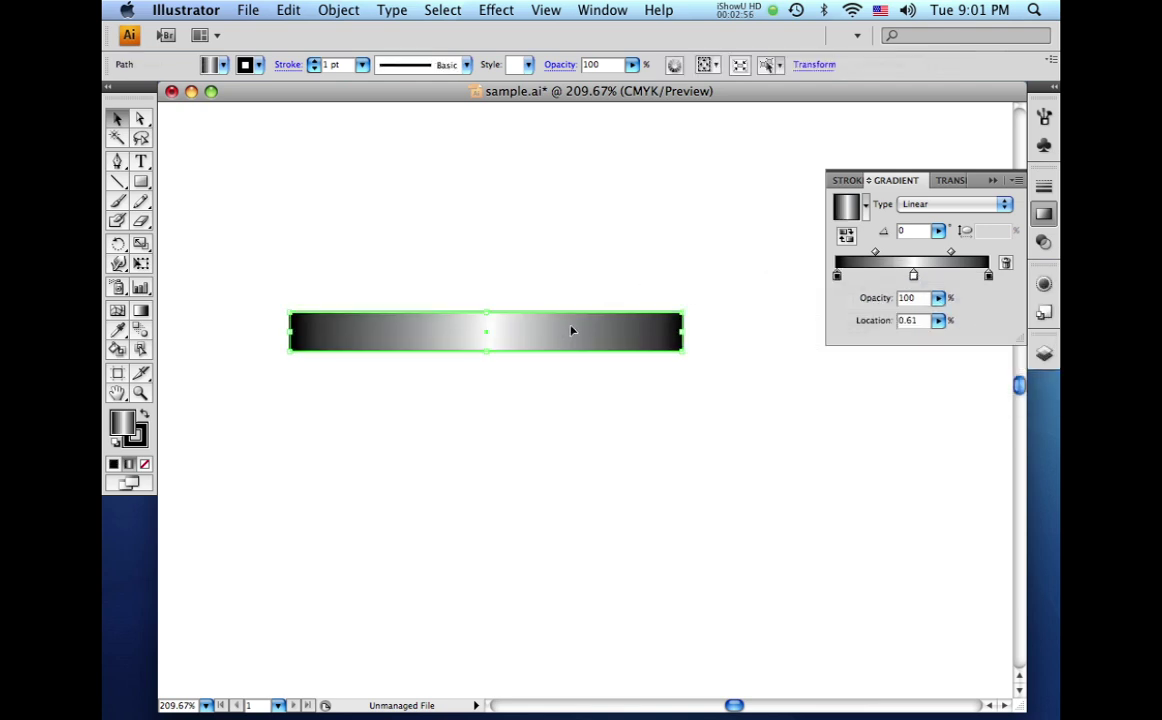
click(139, 437)
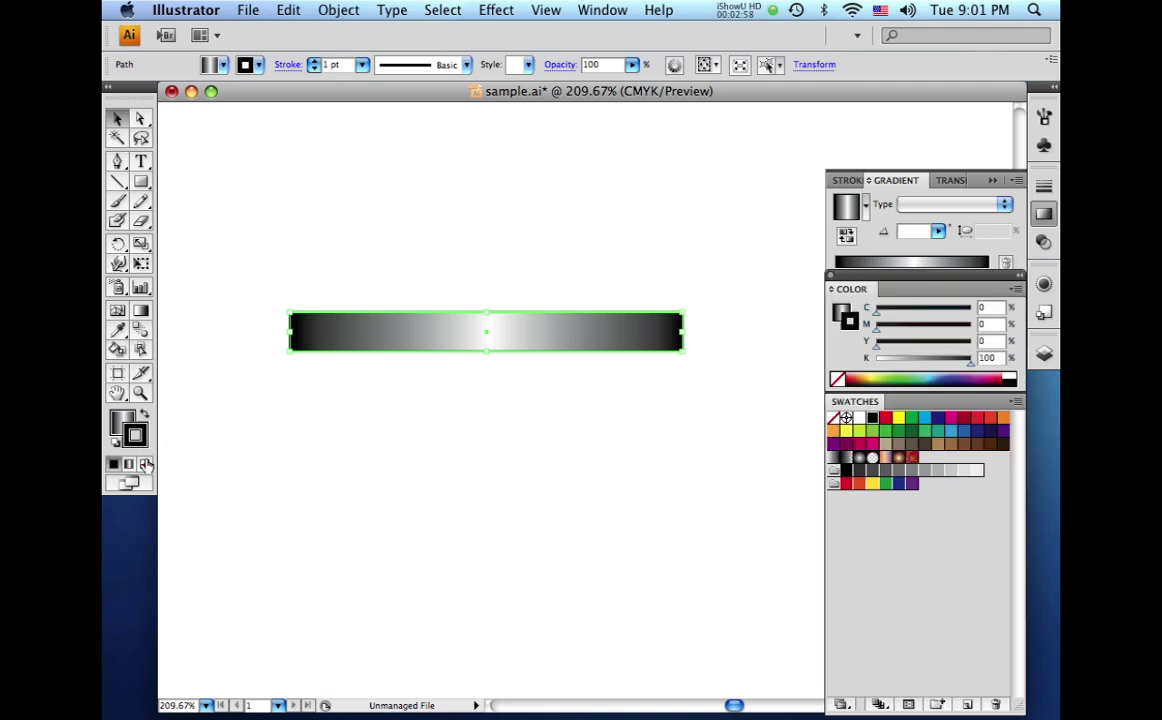
click(145, 464)
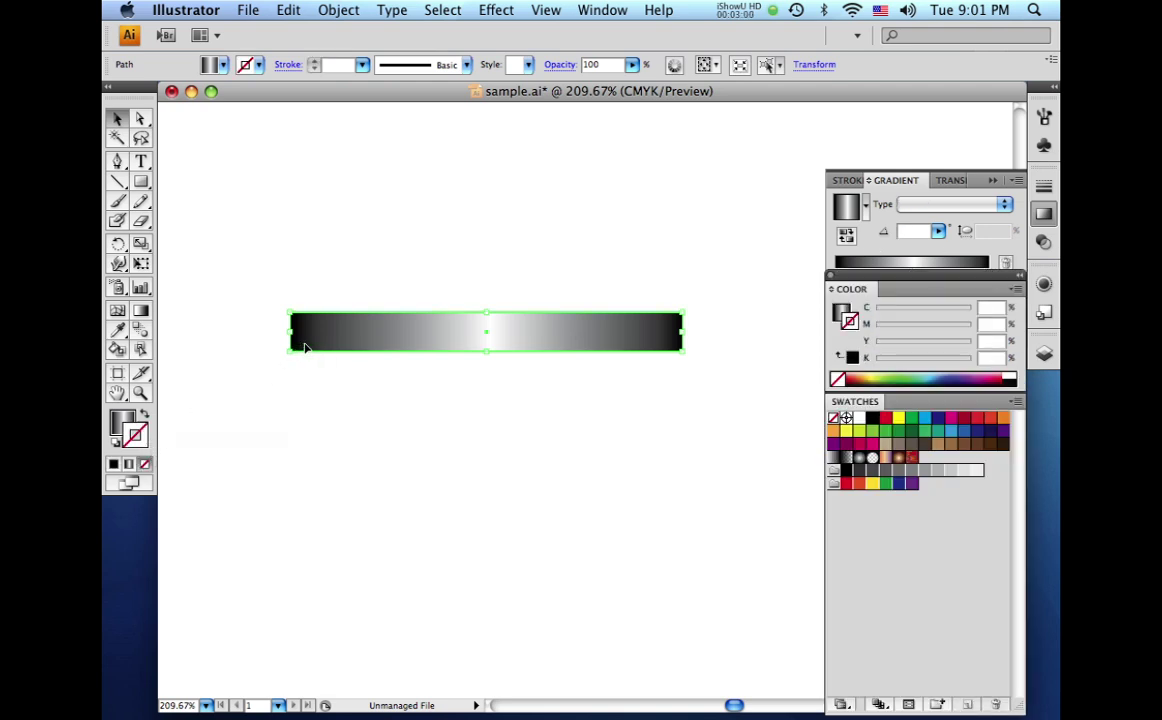
- Drag the gradient vertically so the black-white-black shading runs top to bottom
click(140, 313)
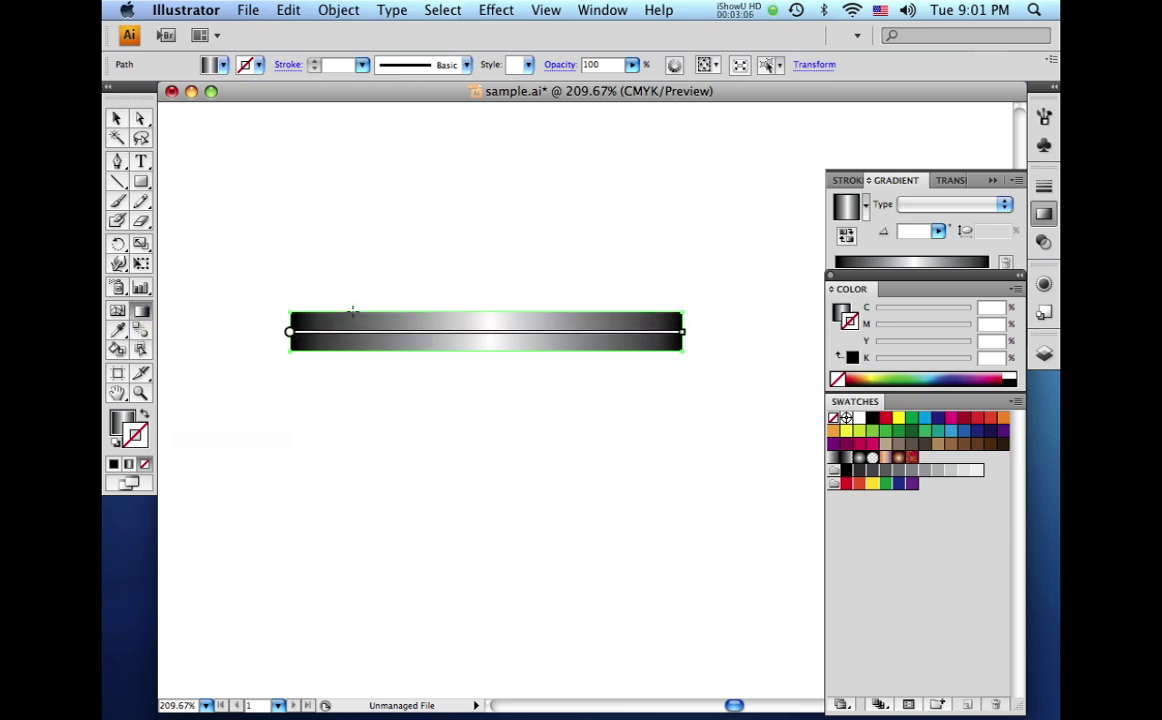
drag(352, 313, 352, 351)
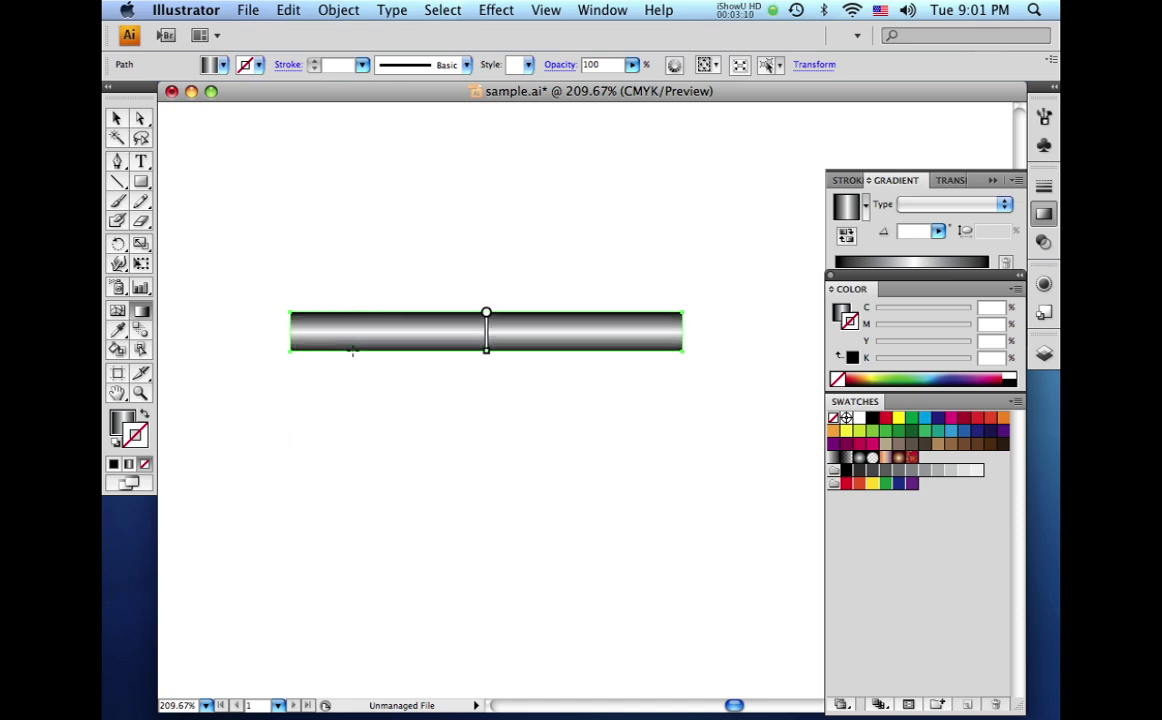
click(116, 118)
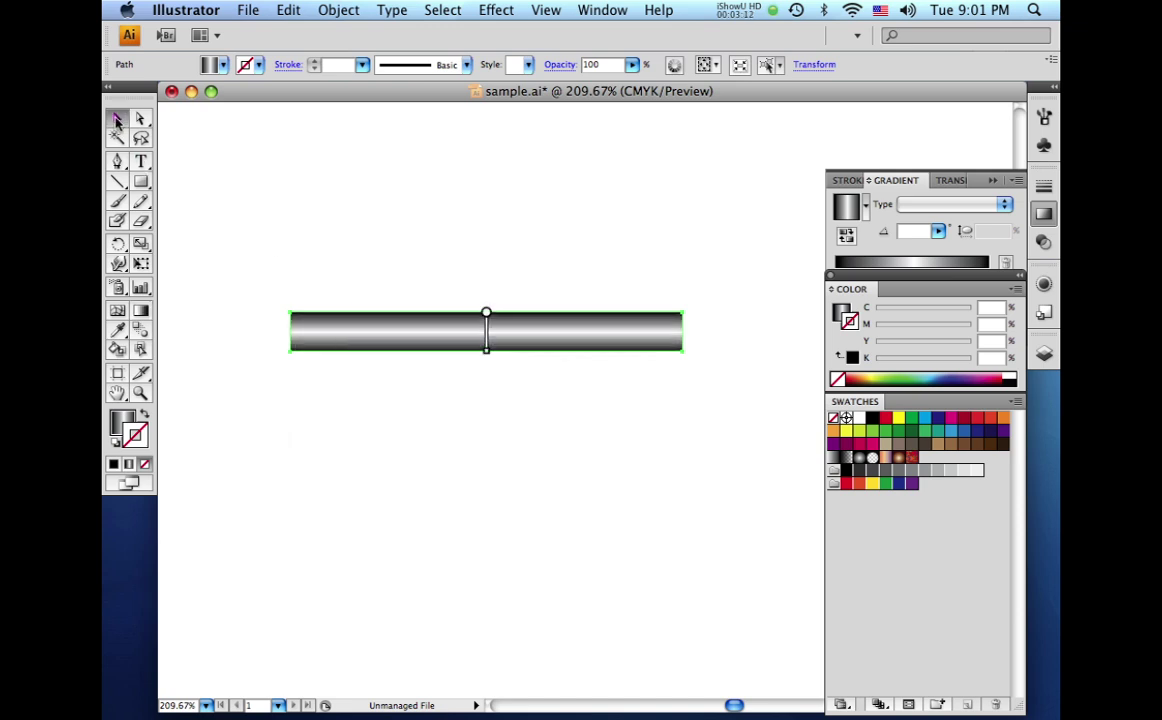
click(377, 258)
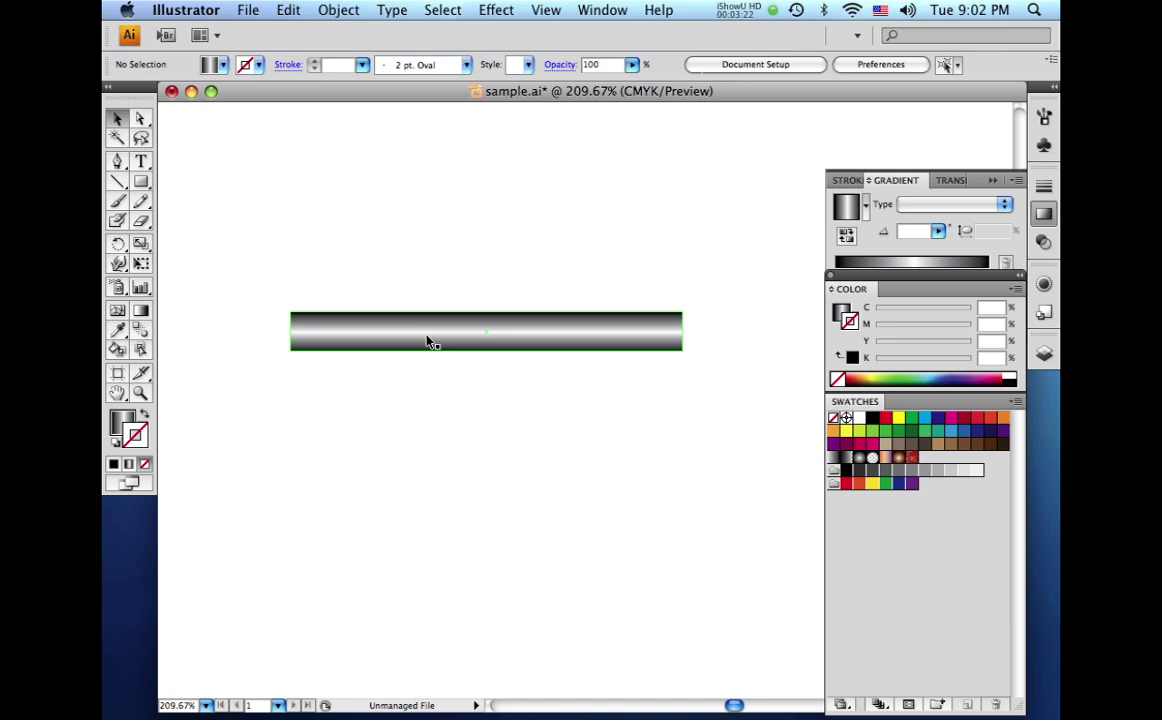
drag(413, 288, 459, 348)
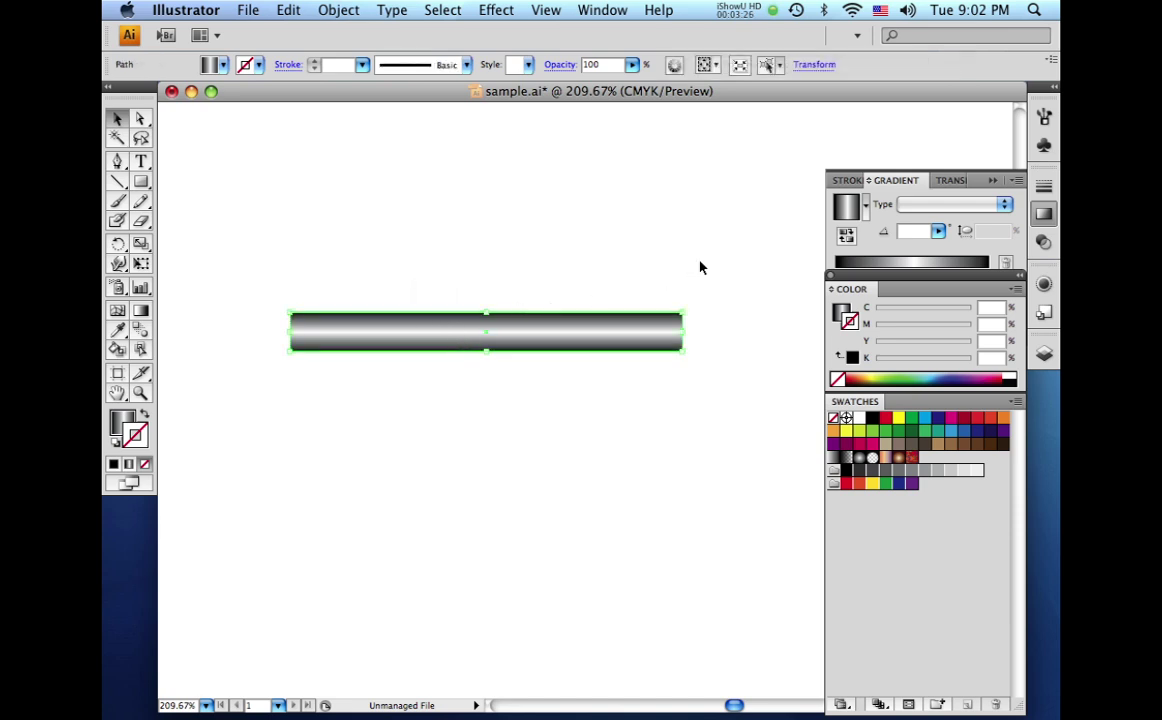
- Try making a New Art Brush from the gradient rectangle and dismiss the unusable-artwork warning
click(1045, 118)
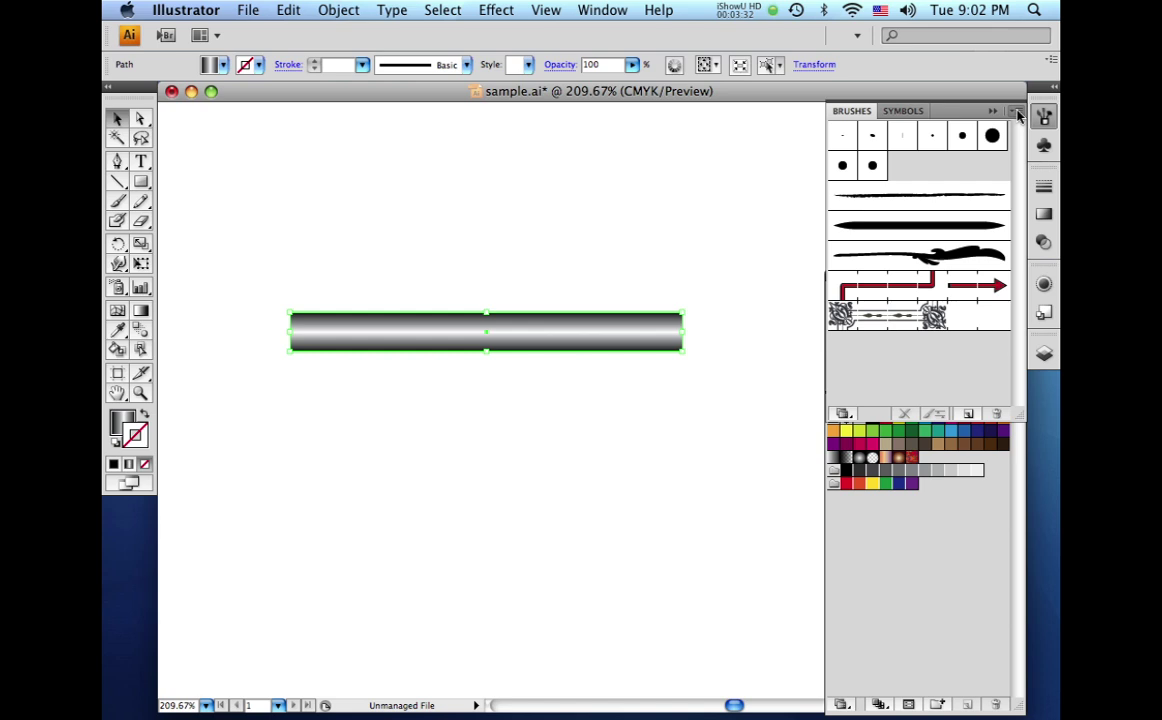
click(1016, 112)
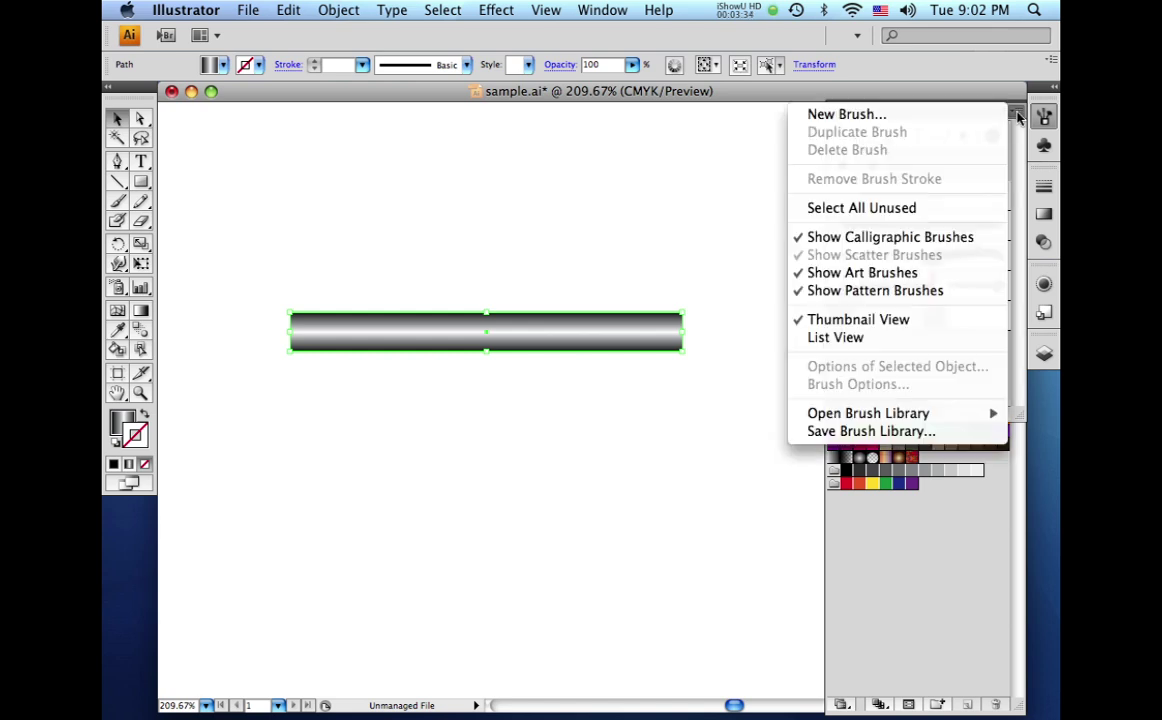
click(855, 117)
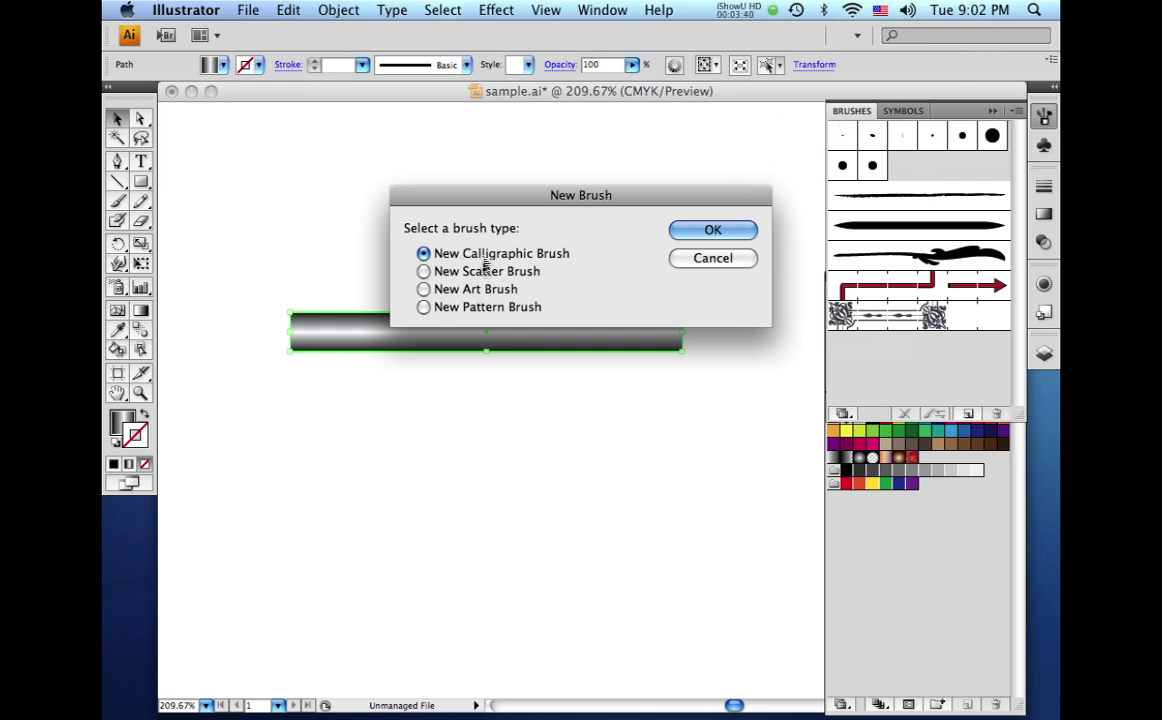
click(424, 290)
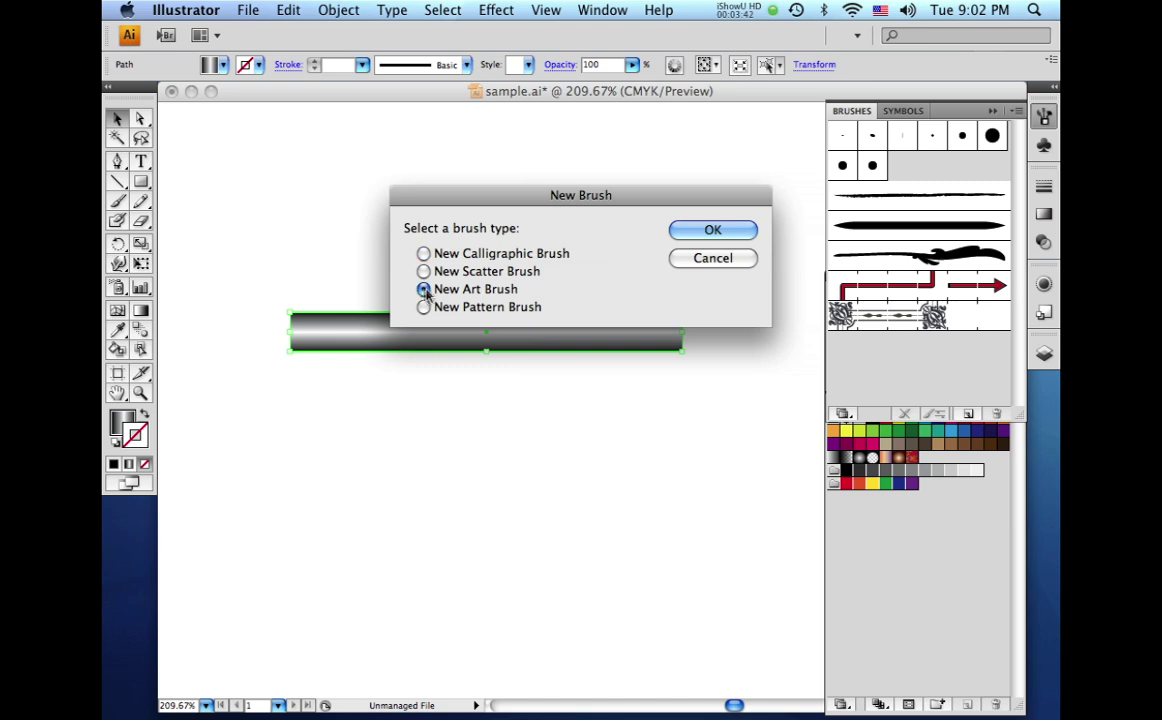
click(700, 231)
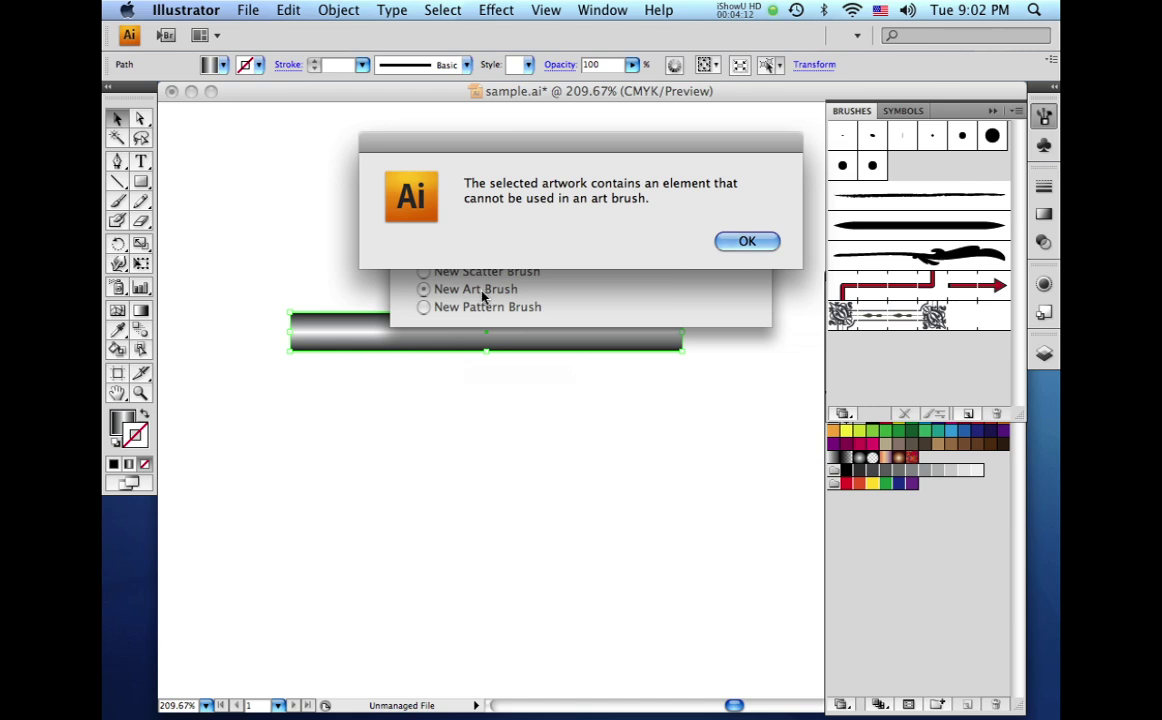
click(746, 243)
- Draw a straight horizontal pen path below the gradient tube
click(591, 263)
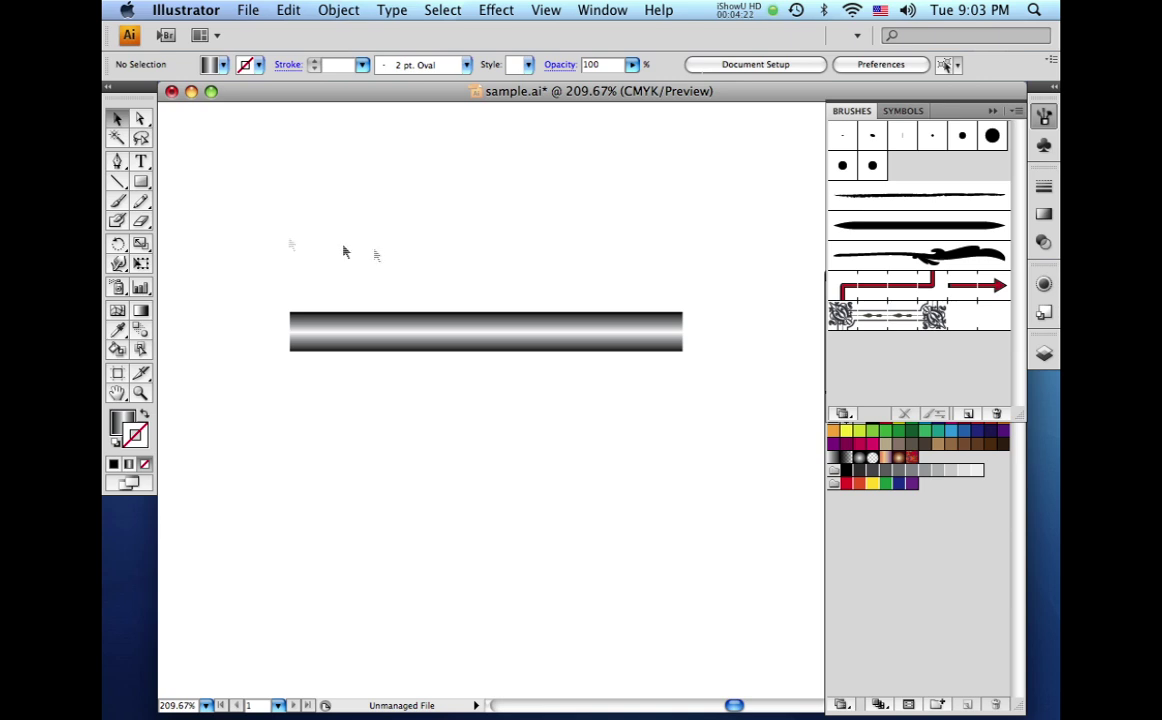
click(117, 163)
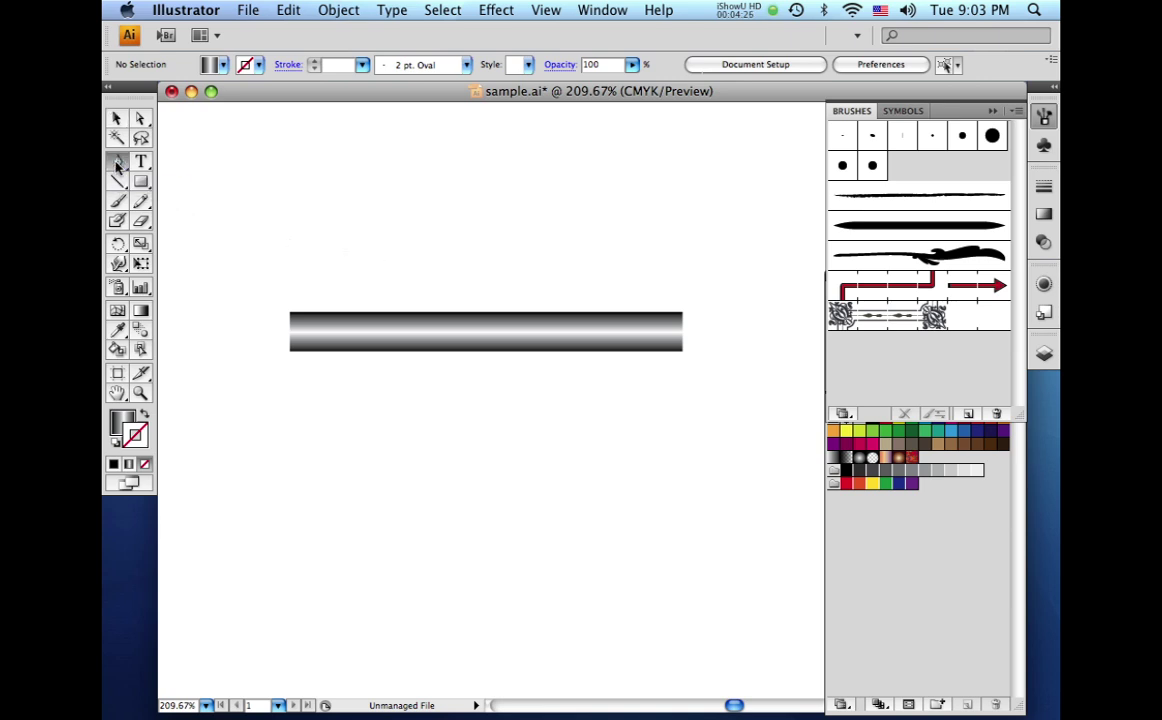
click(288, 438)
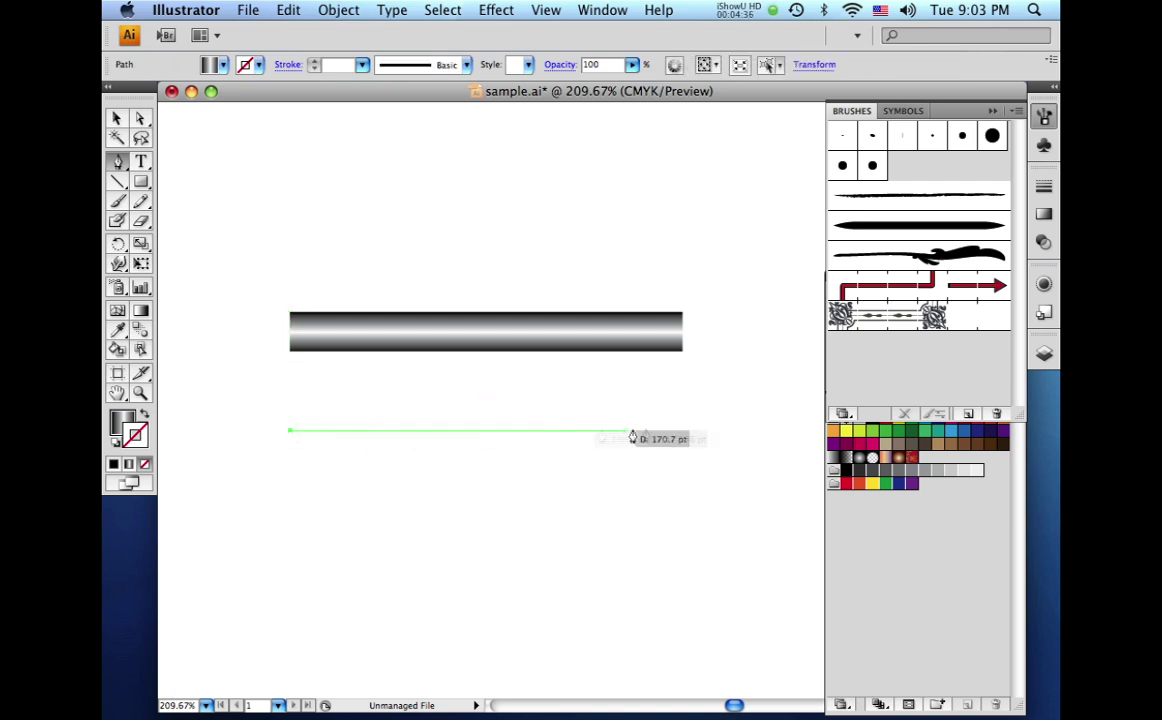
click(682, 431)
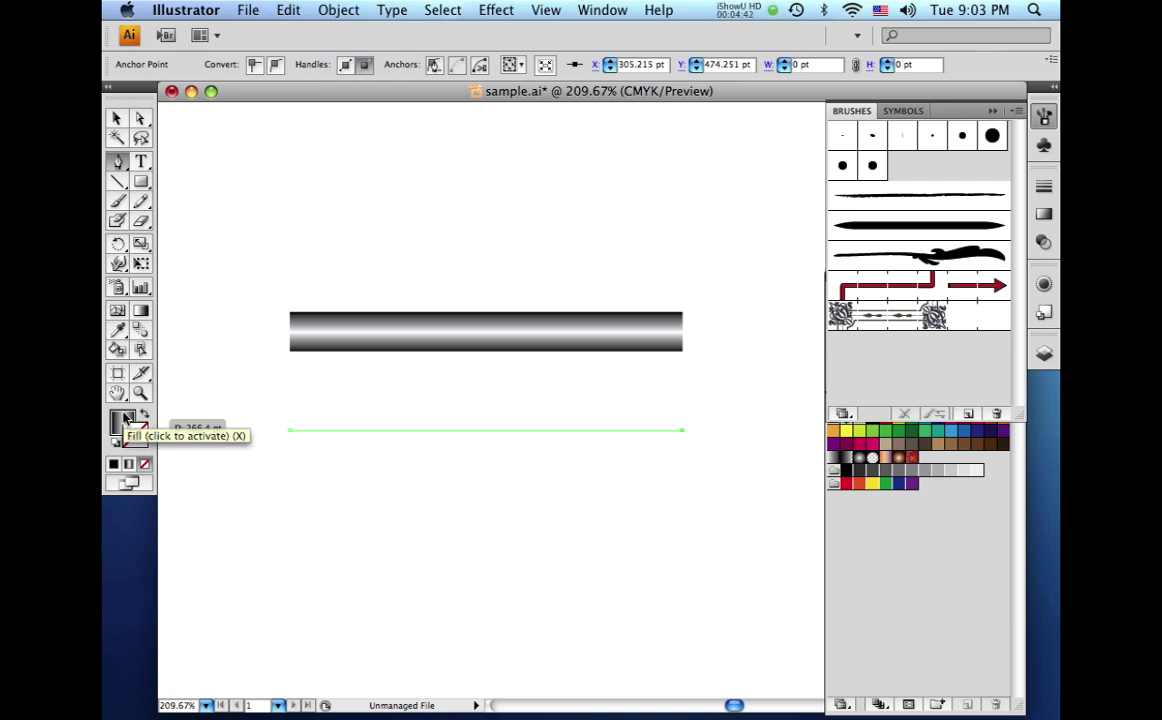
- Give the line no fill and a black 20 pt stroke
click(124, 420)
click(143, 462)
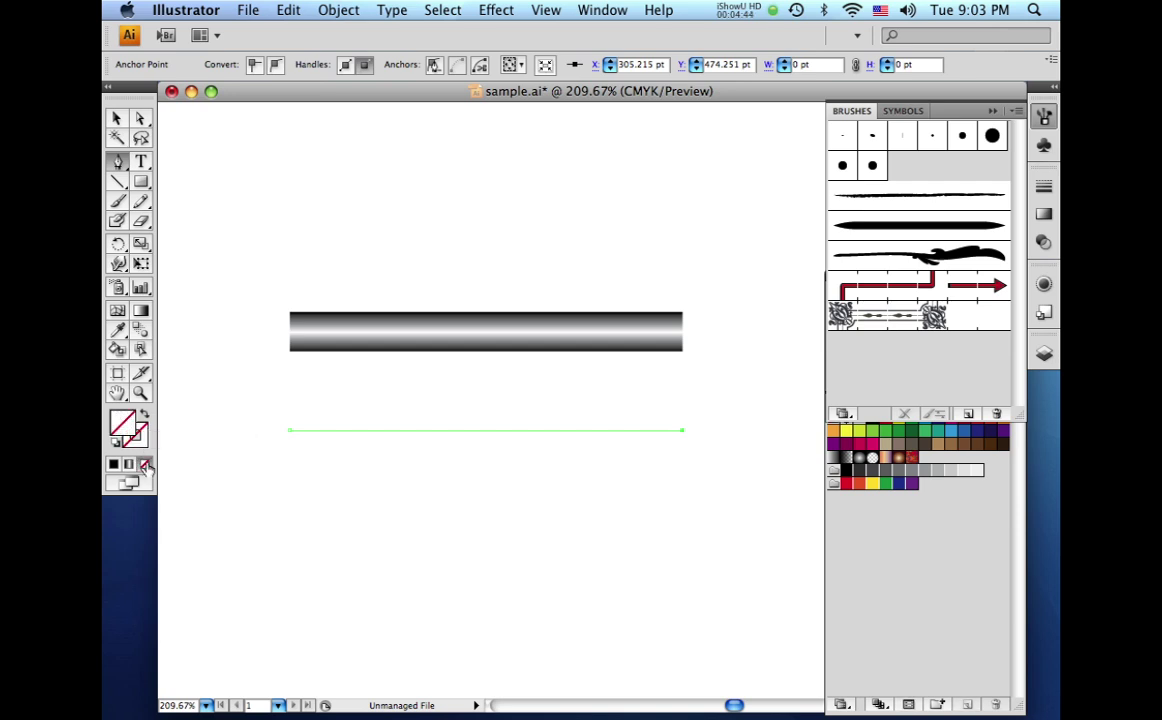
click(142, 446)
click(116, 441)
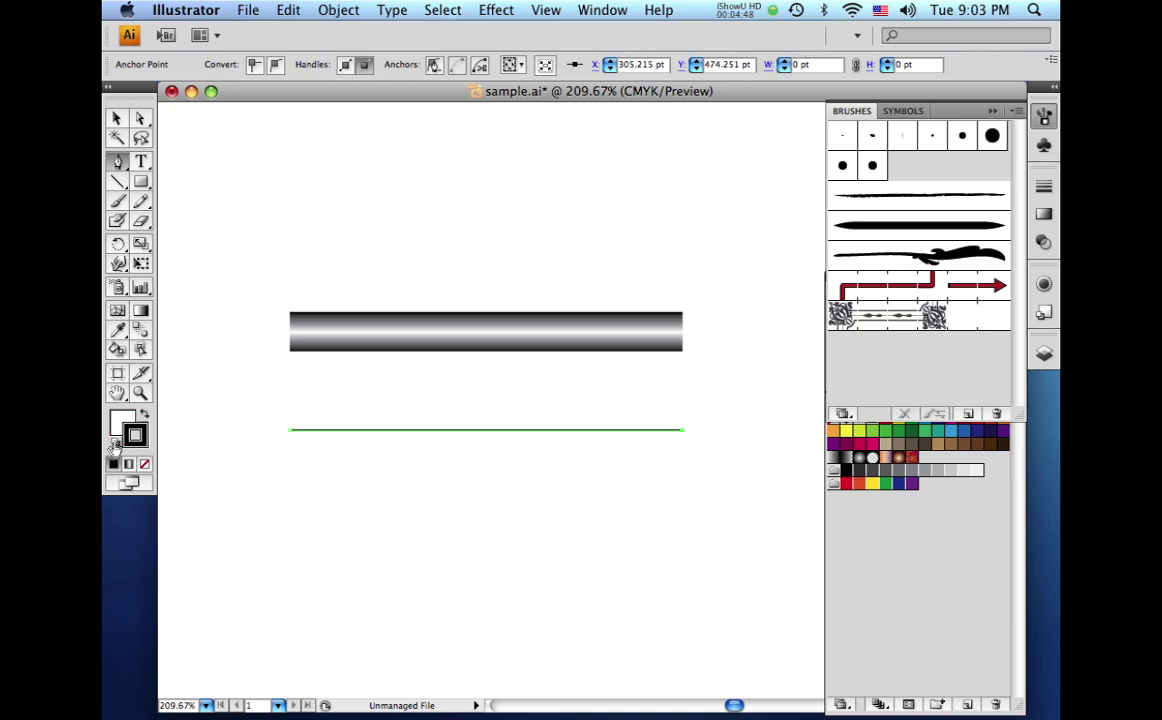
click(142, 462)
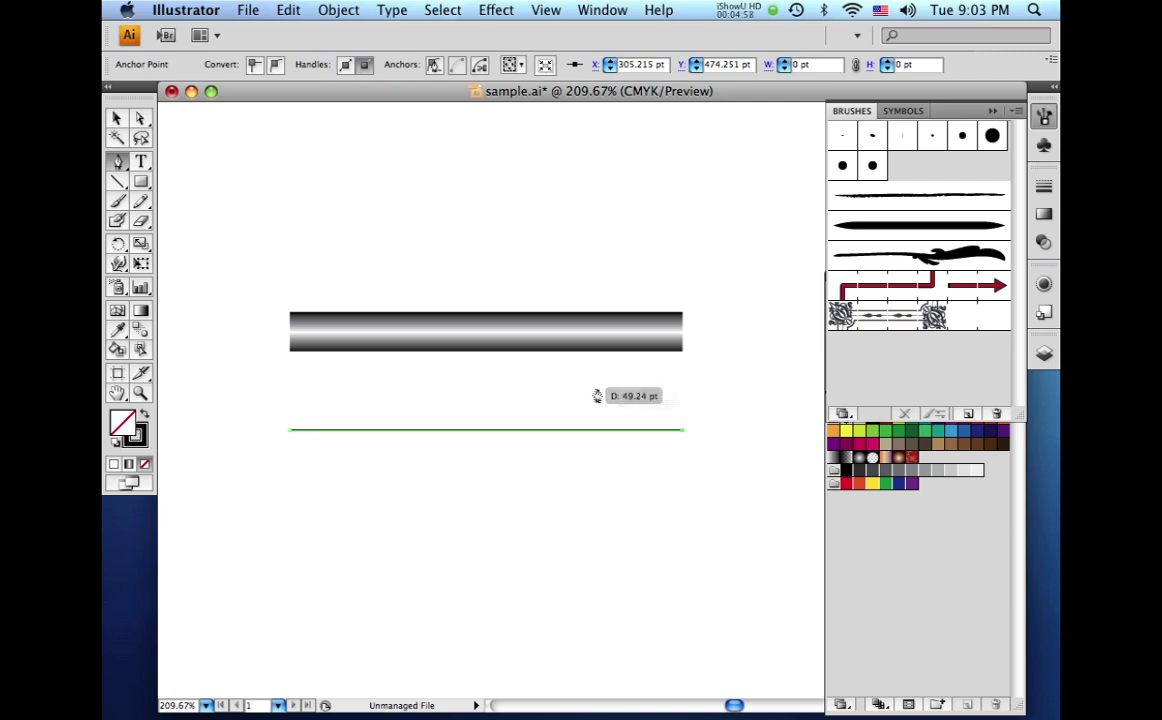
click(1045, 190)
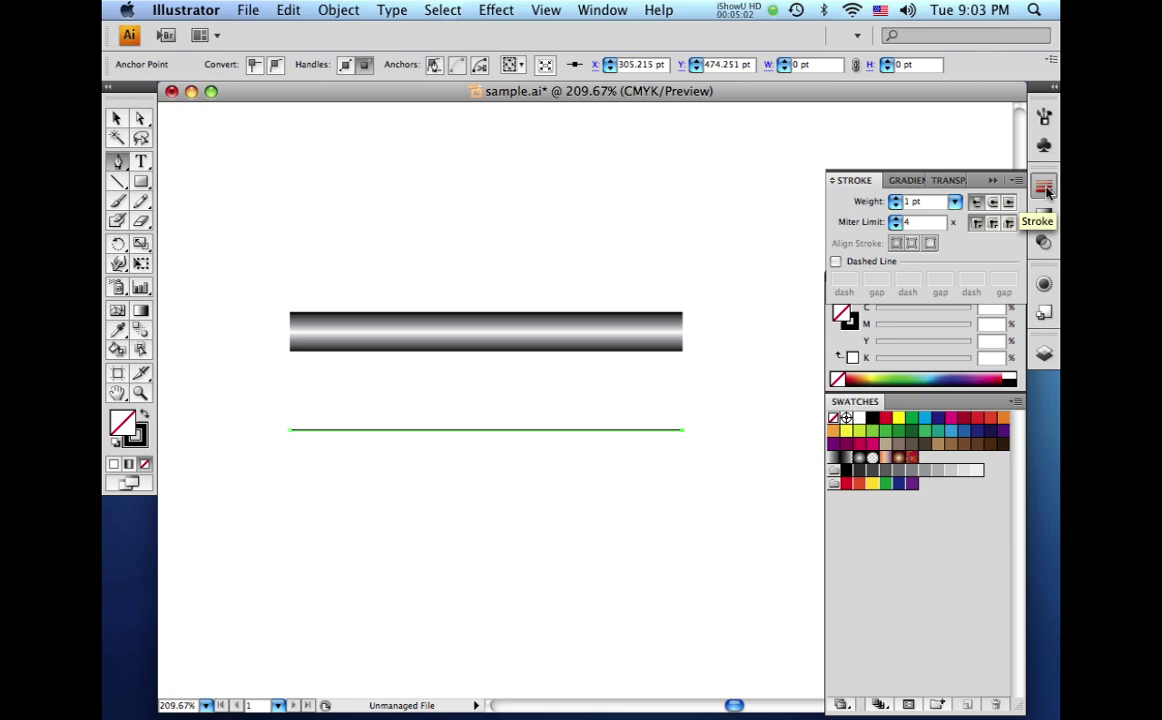
click(955, 203)
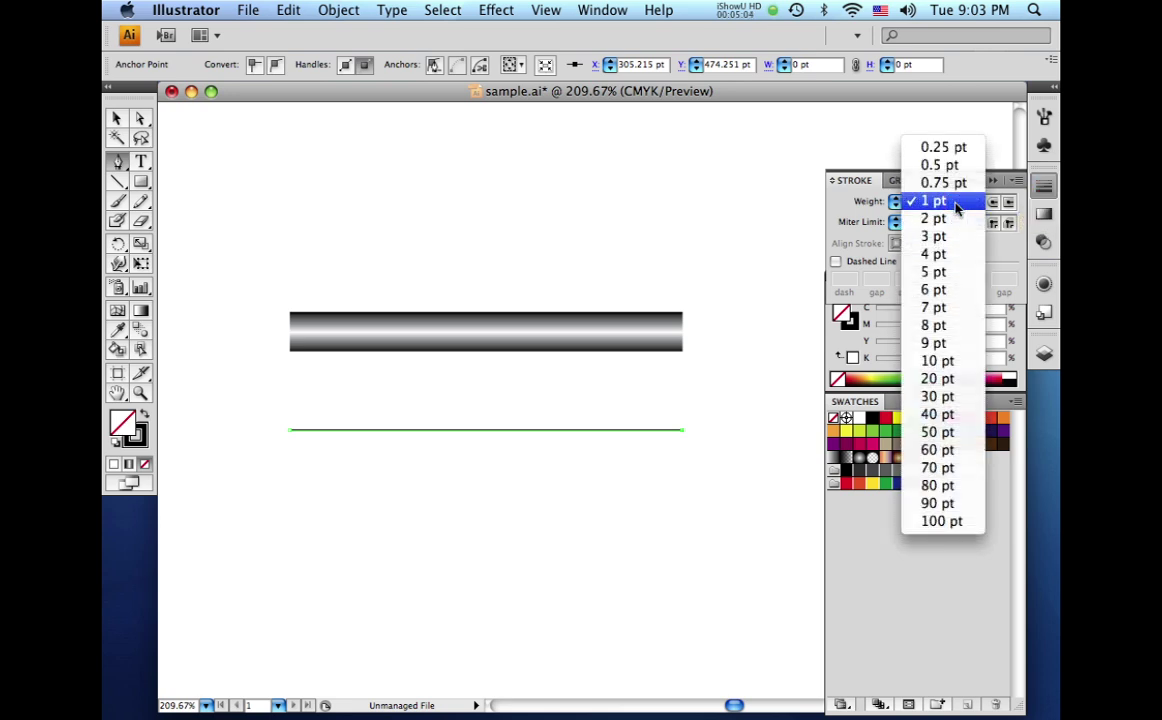
click(941, 380)
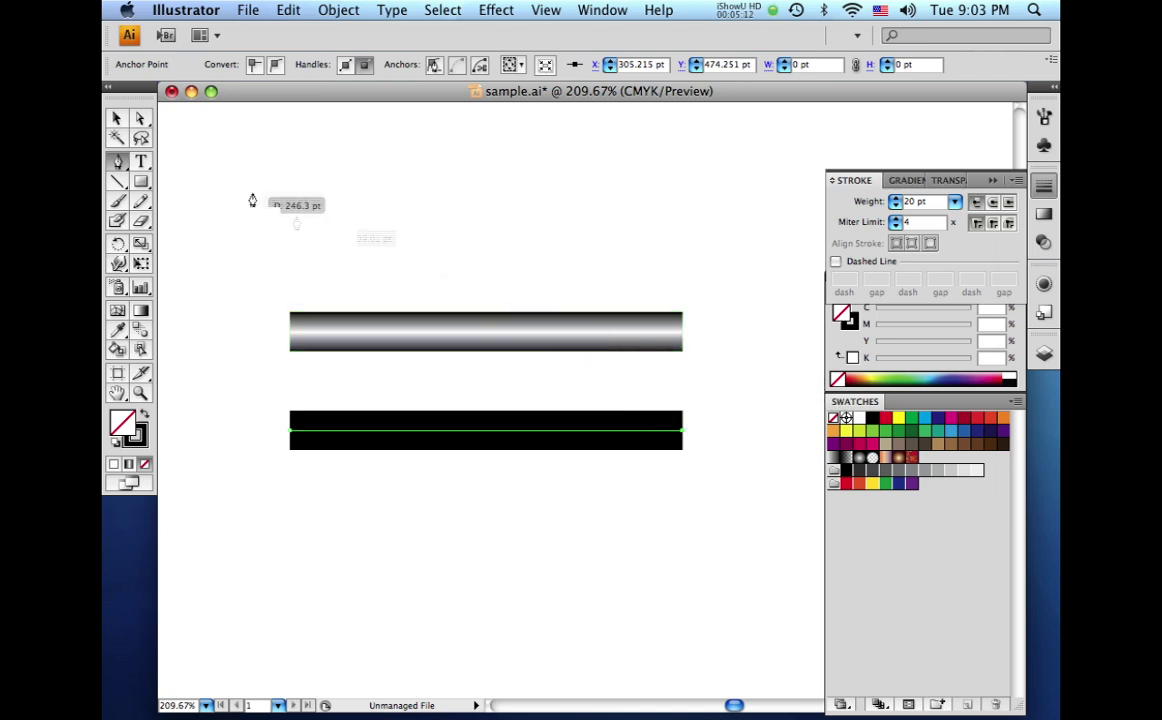
click(116, 119)
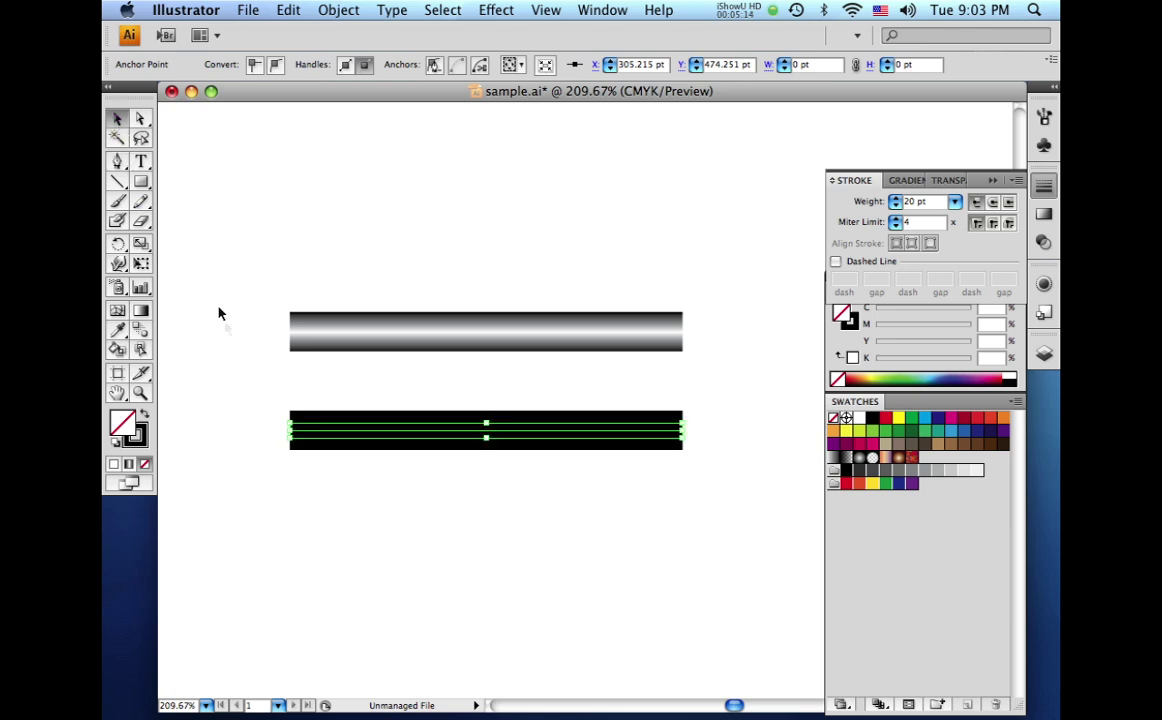
- Copy the black stroke and paste a duplicate in front of it
click(364, 434)
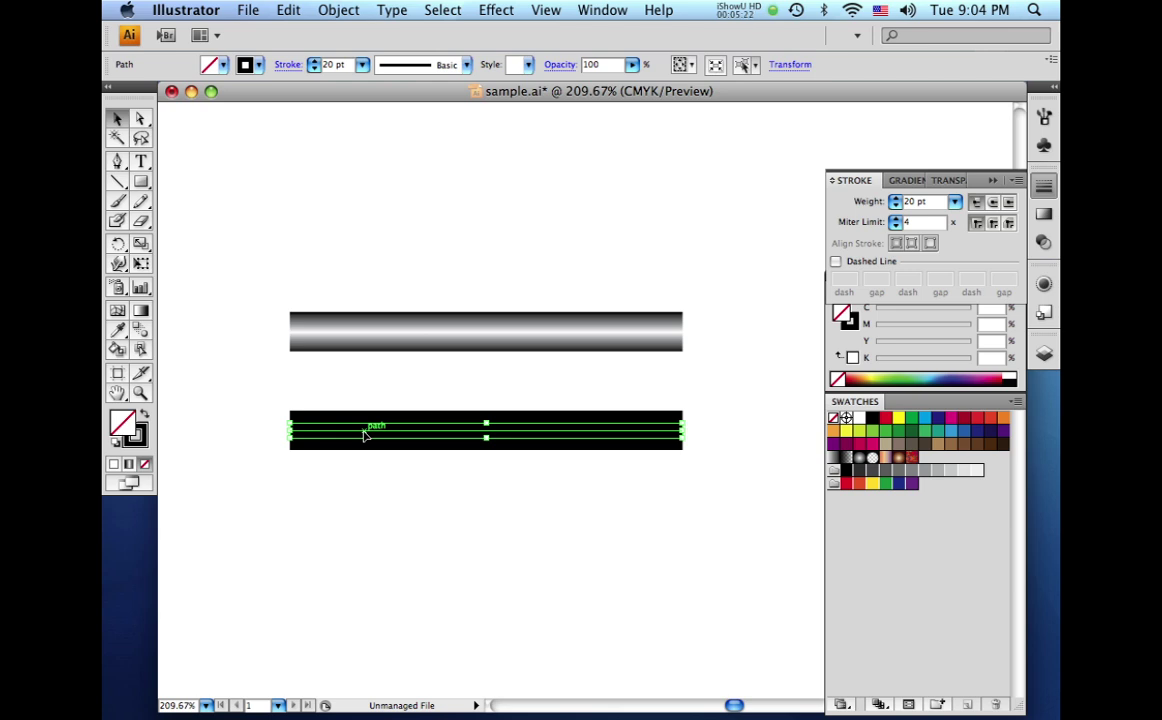
key(c)
click(420, 427)
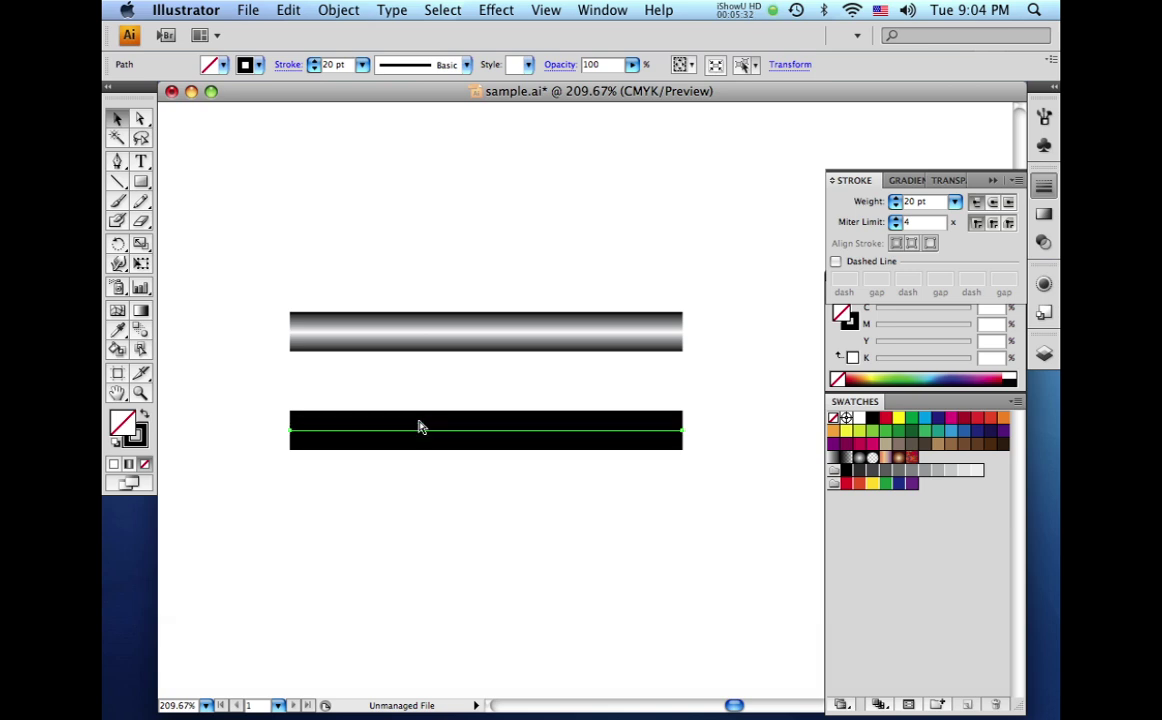
key(super+f)
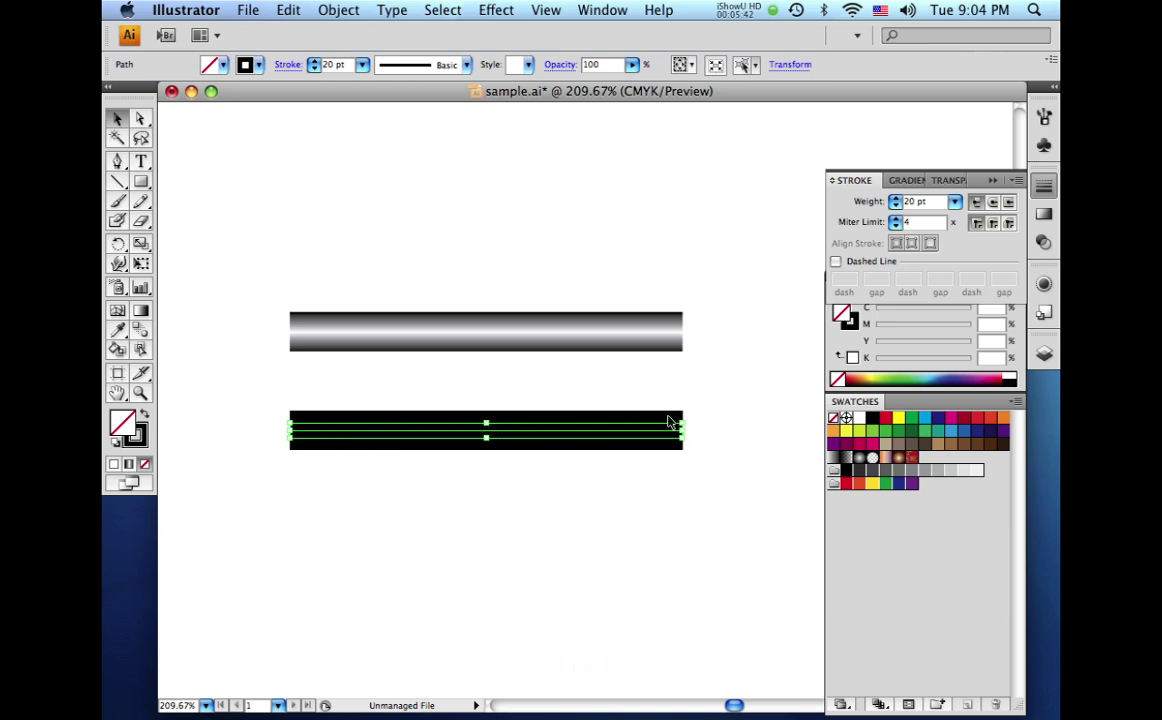
- Set the copy's stroke to 2 pt weight and 7% K grey
click(955, 203)
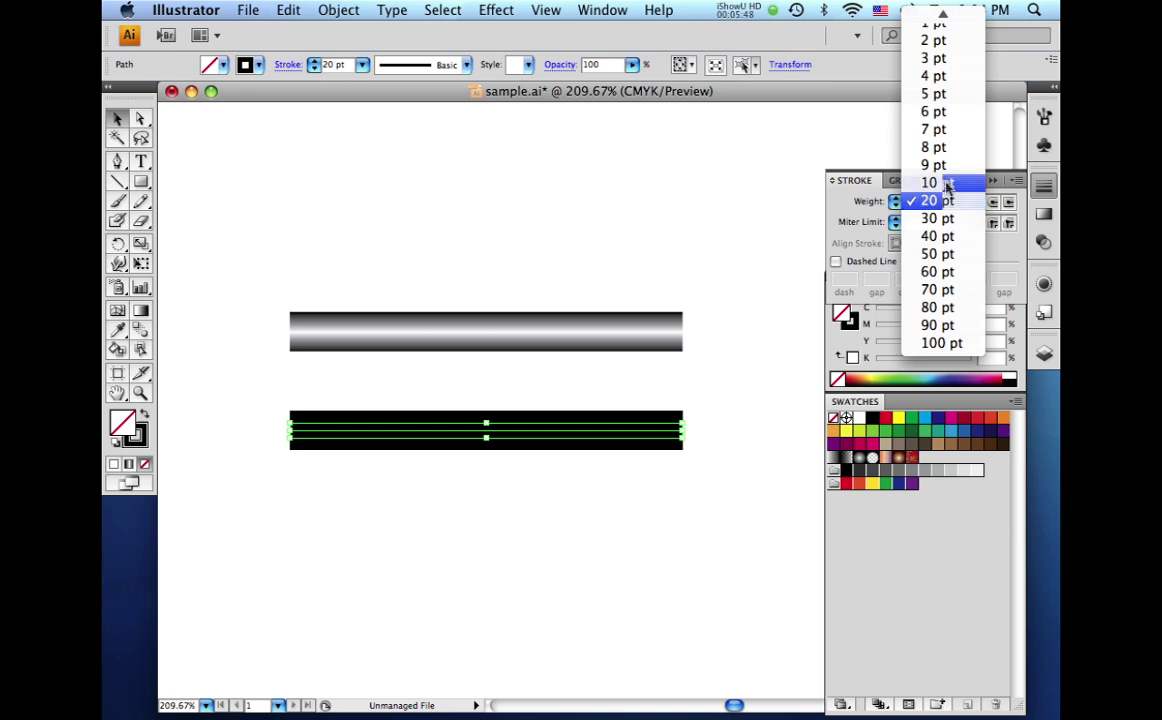
click(935, 40)
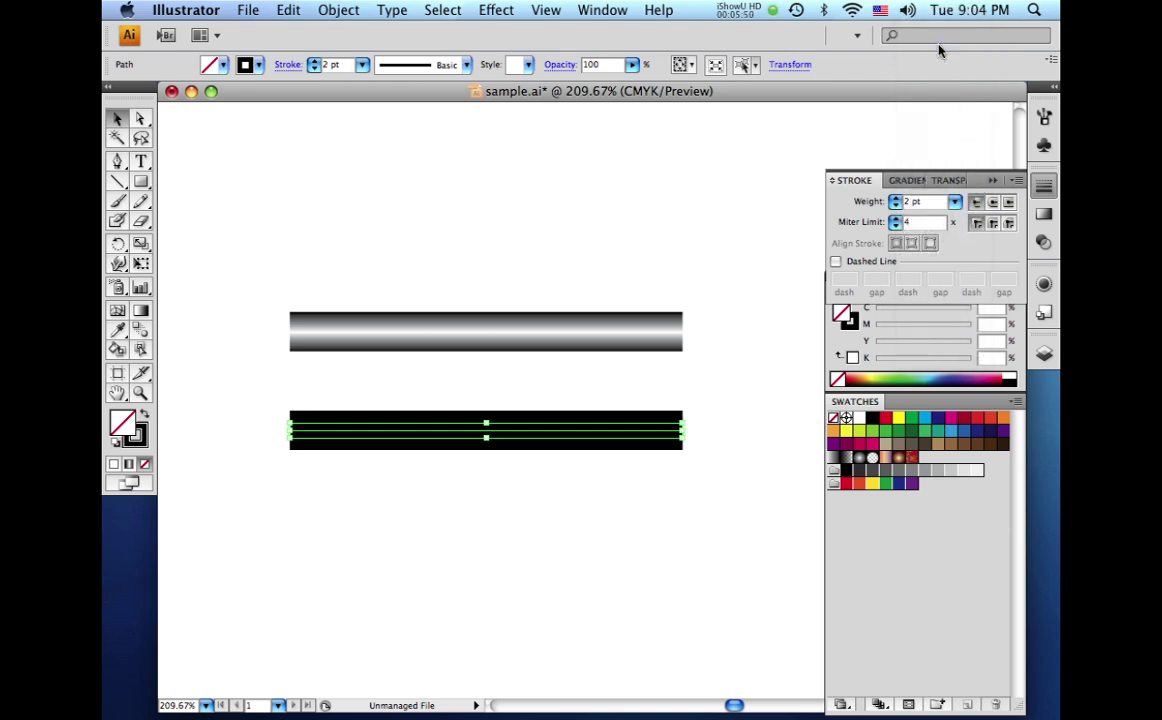
click(855, 328)
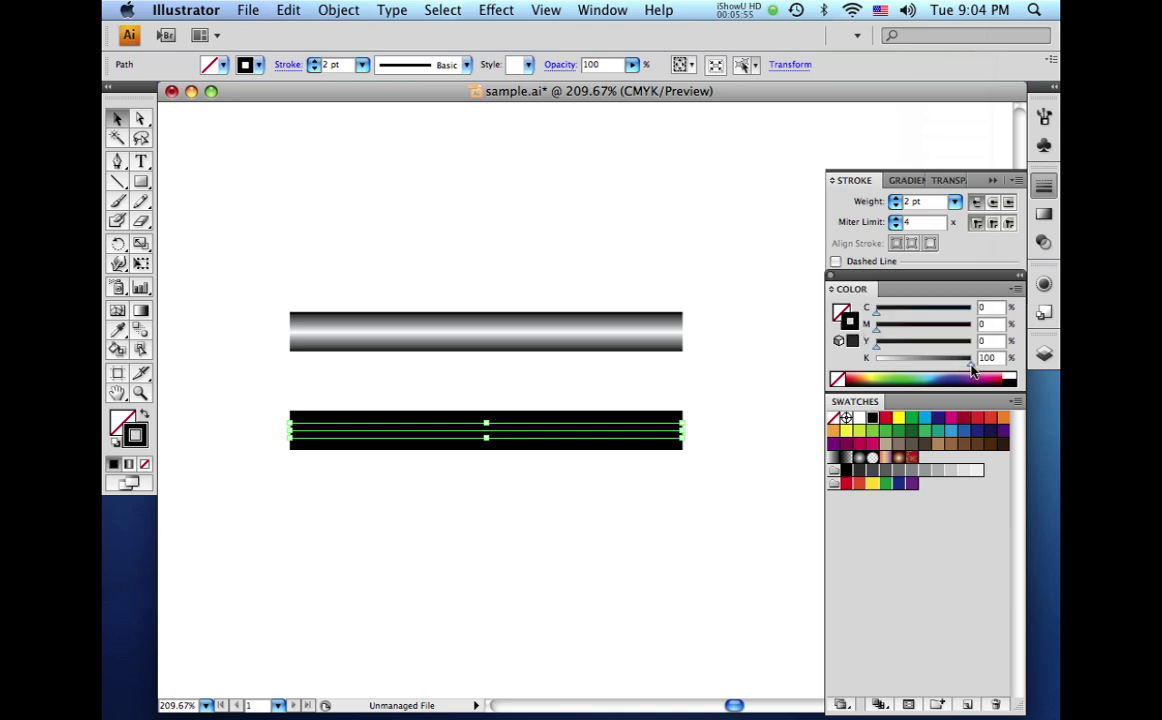
drag(971, 366, 882, 366)
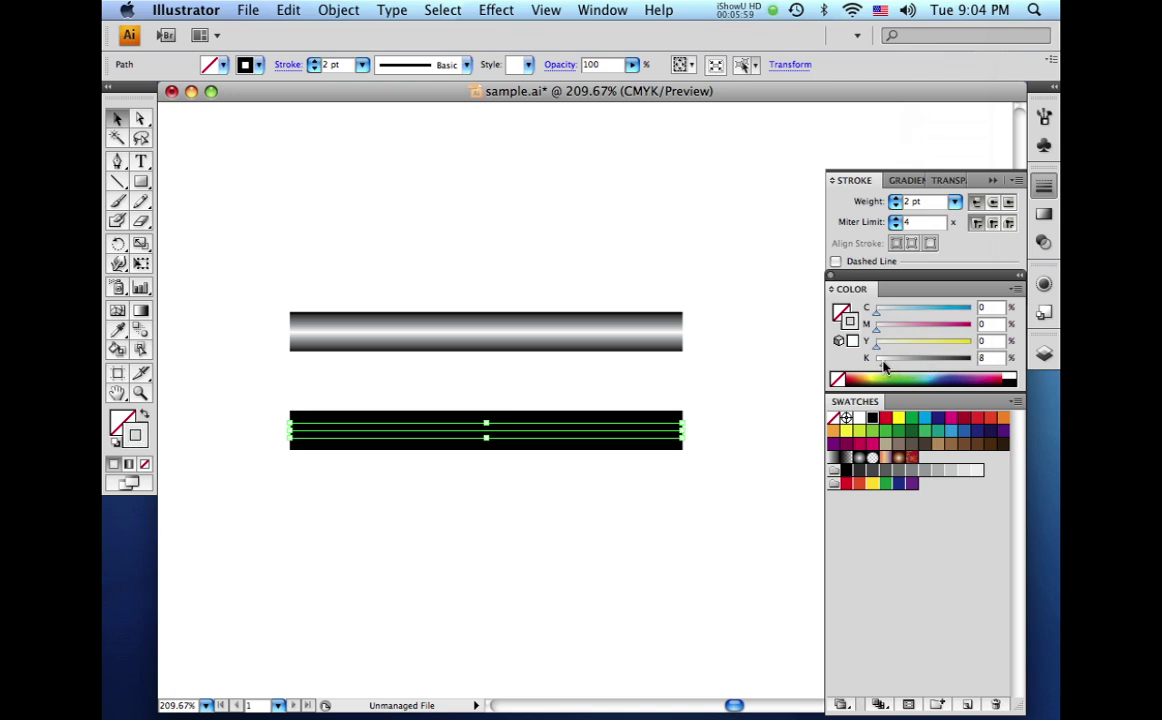
drag(882, 368, 889, 368)
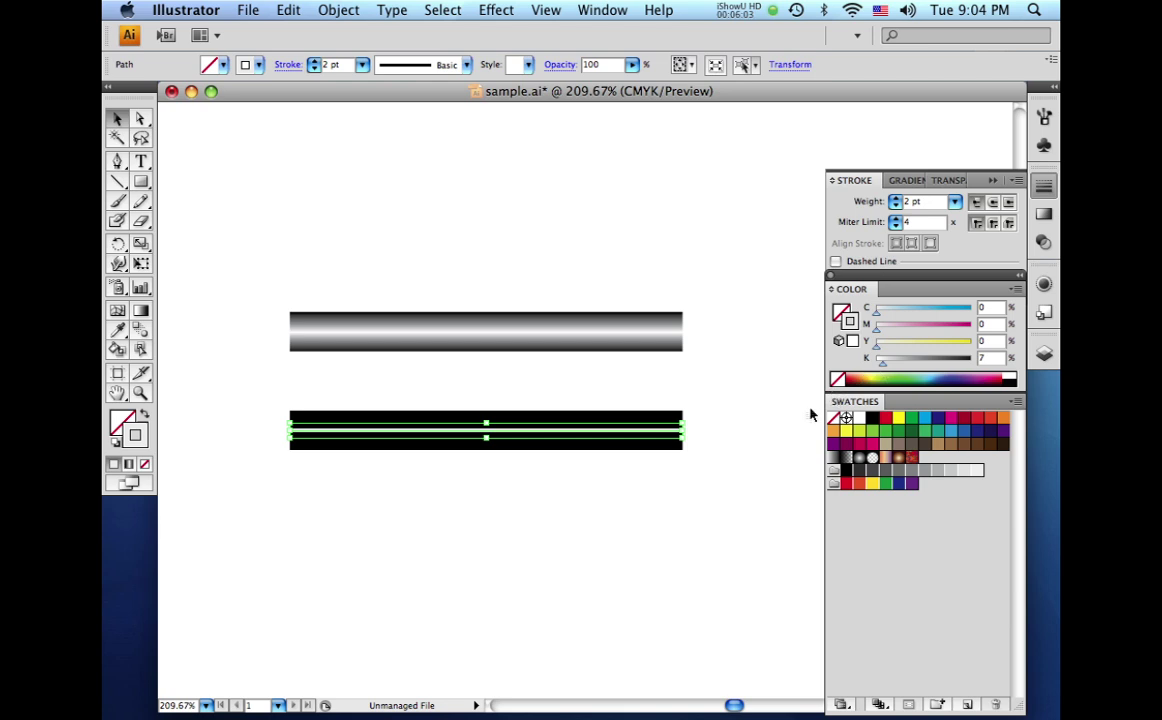
click(750, 425)
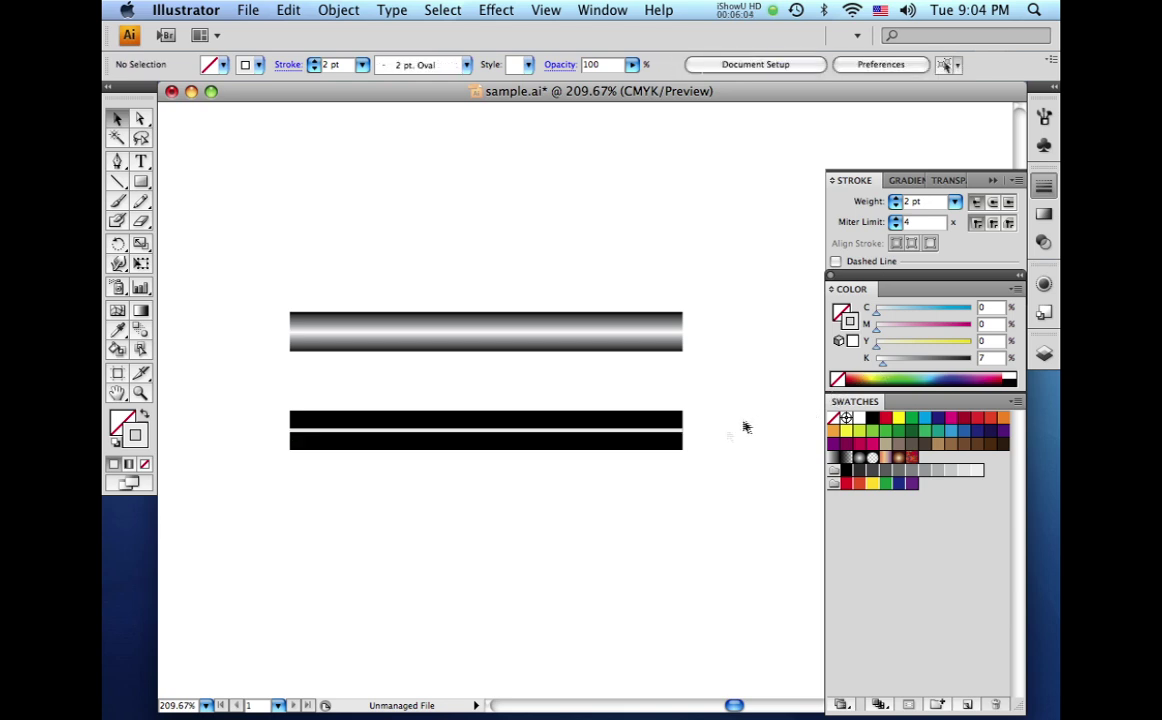
- Nudge the thin grey line's left anchor down to Y 454.251 pt
click(139, 334)
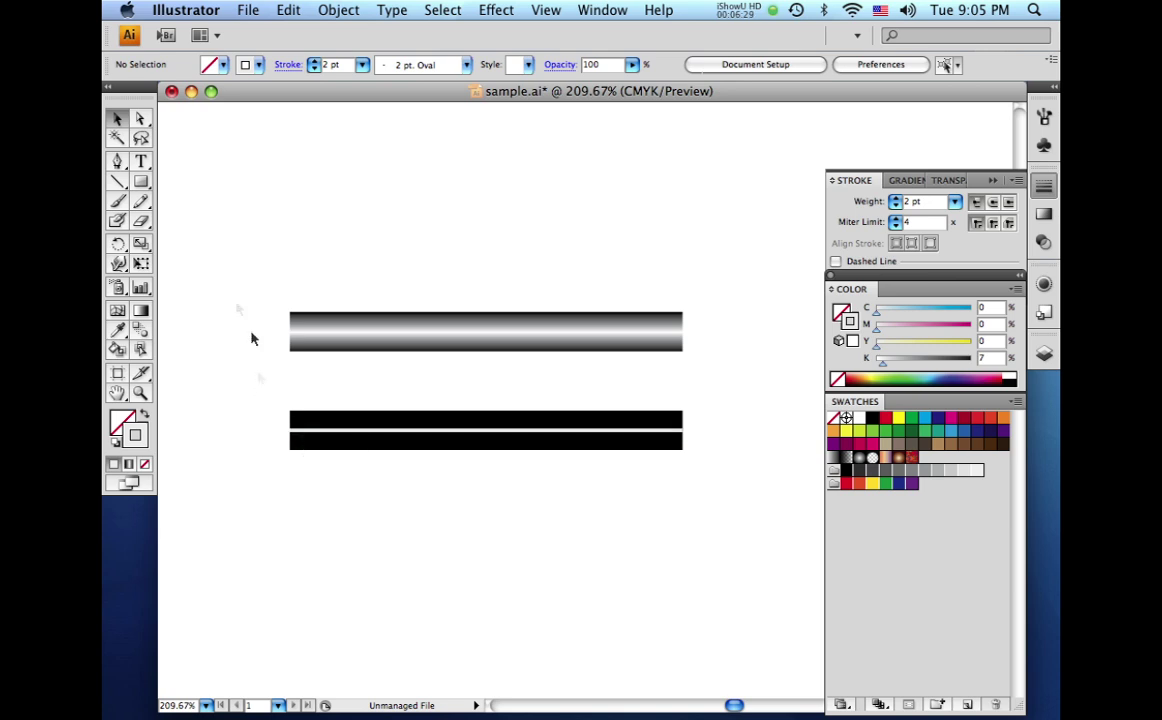
click(141, 120)
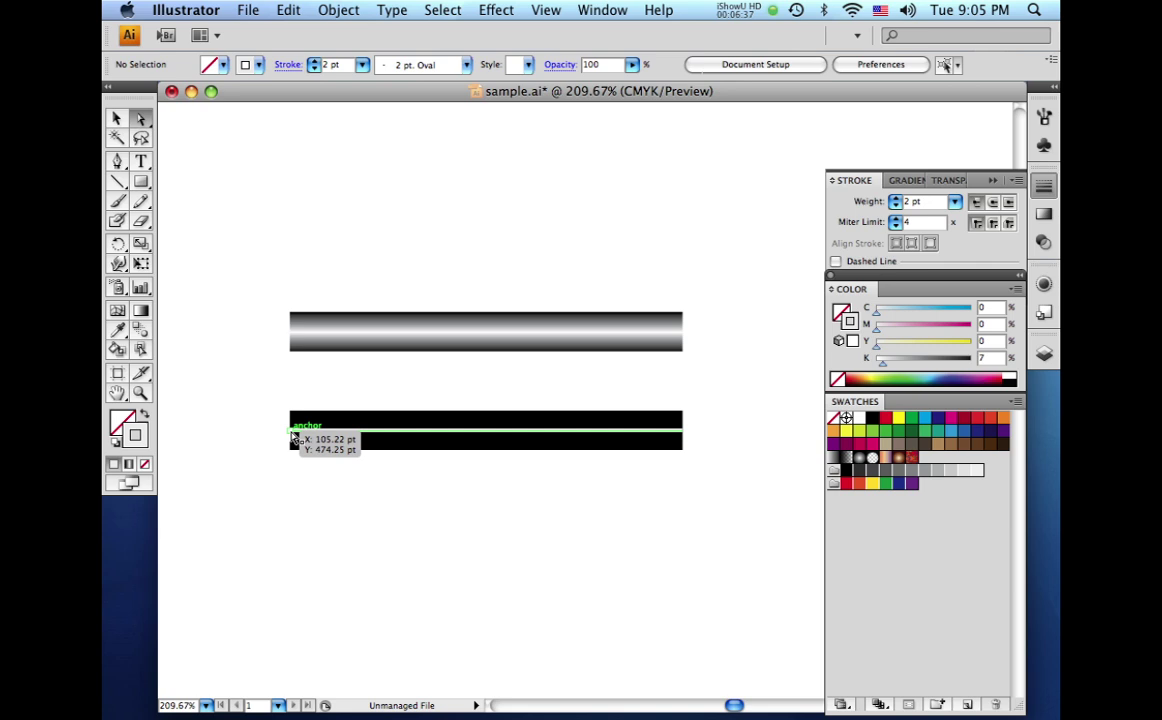
click(294, 437)
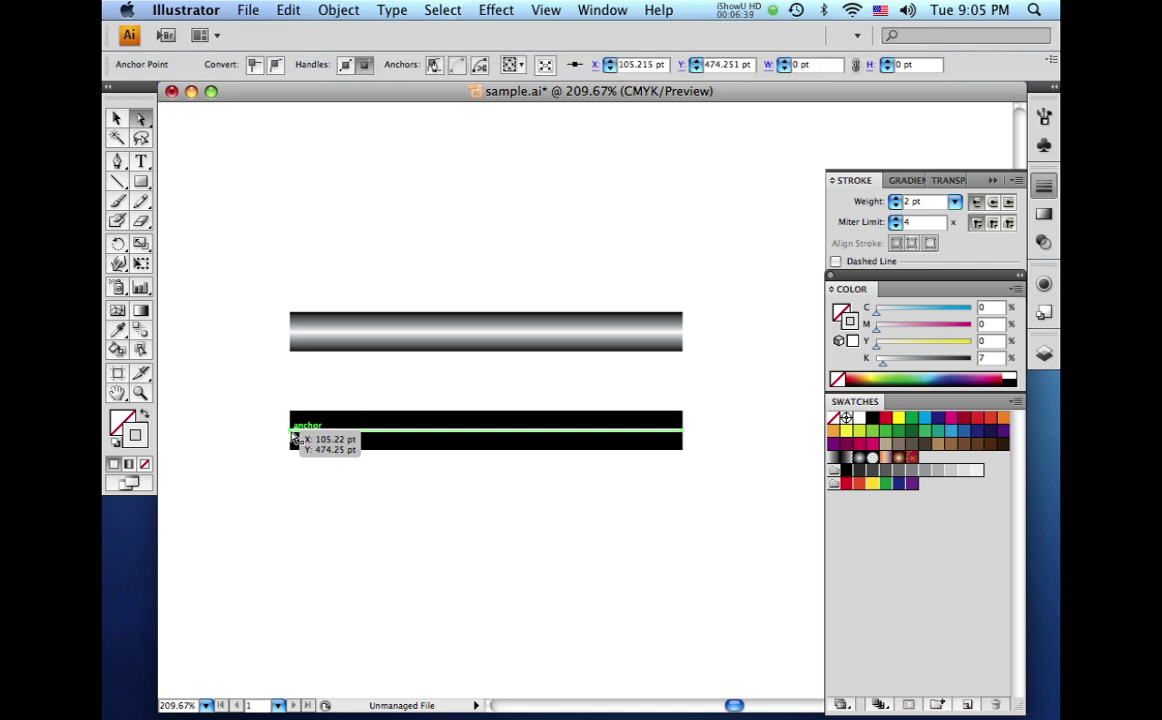
drag(294, 437, 342, 513)
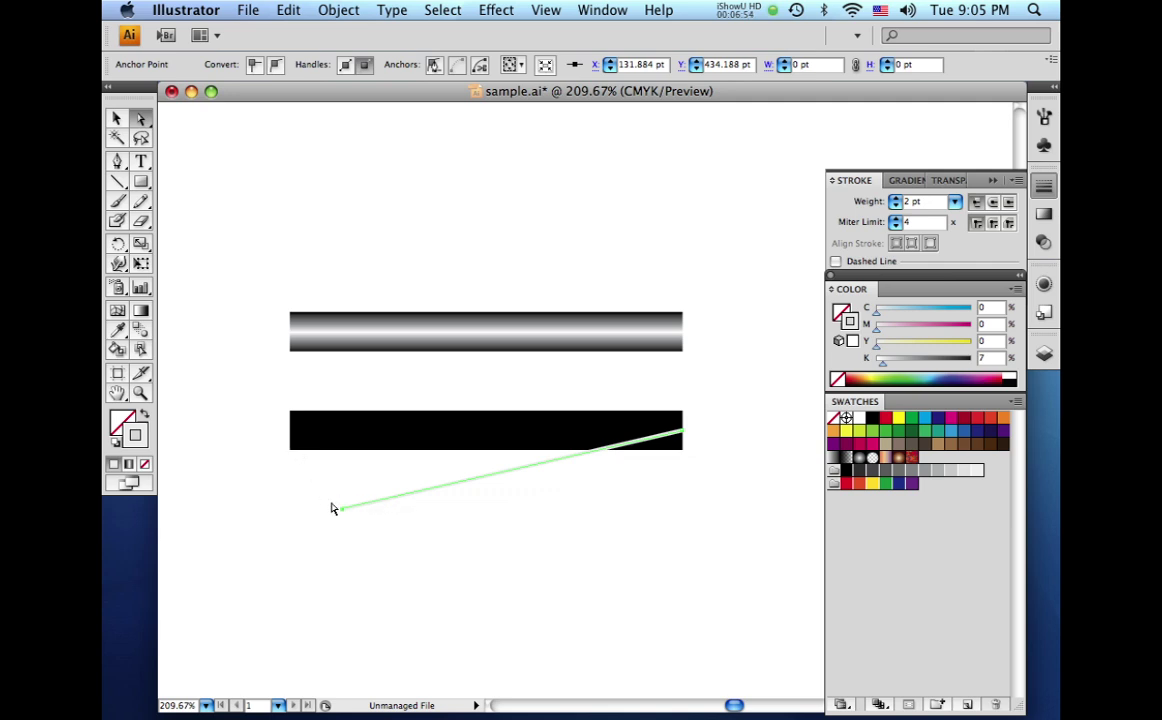
key(super+z)
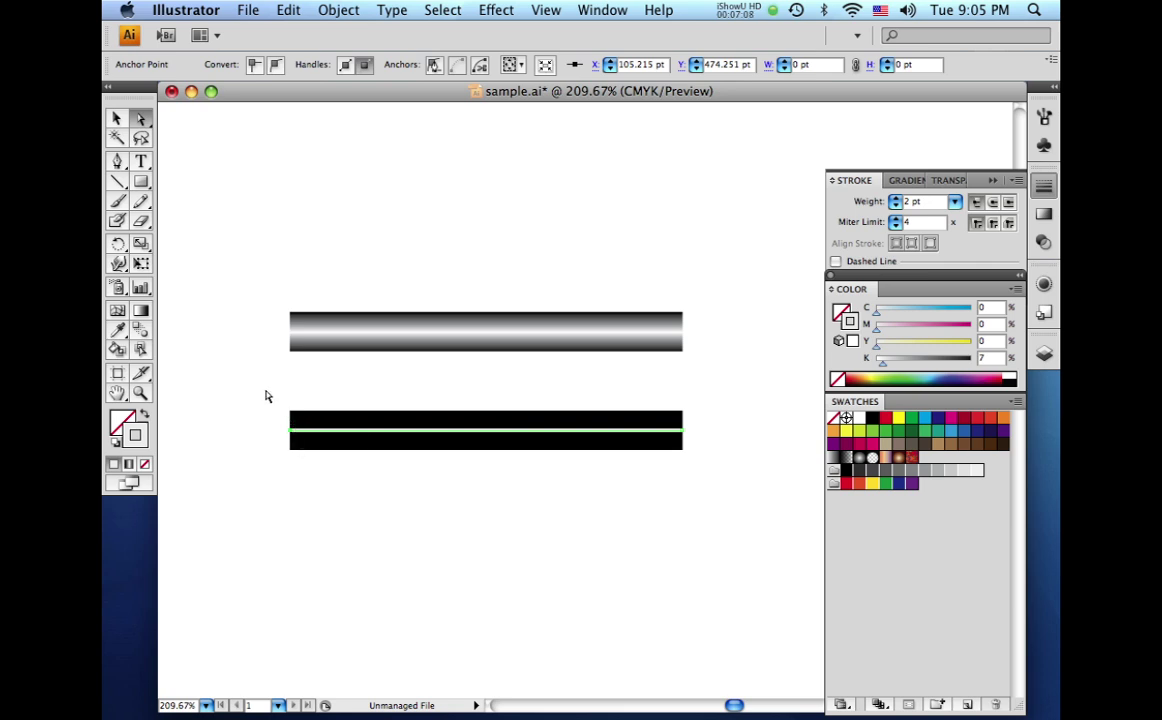
key(Down)
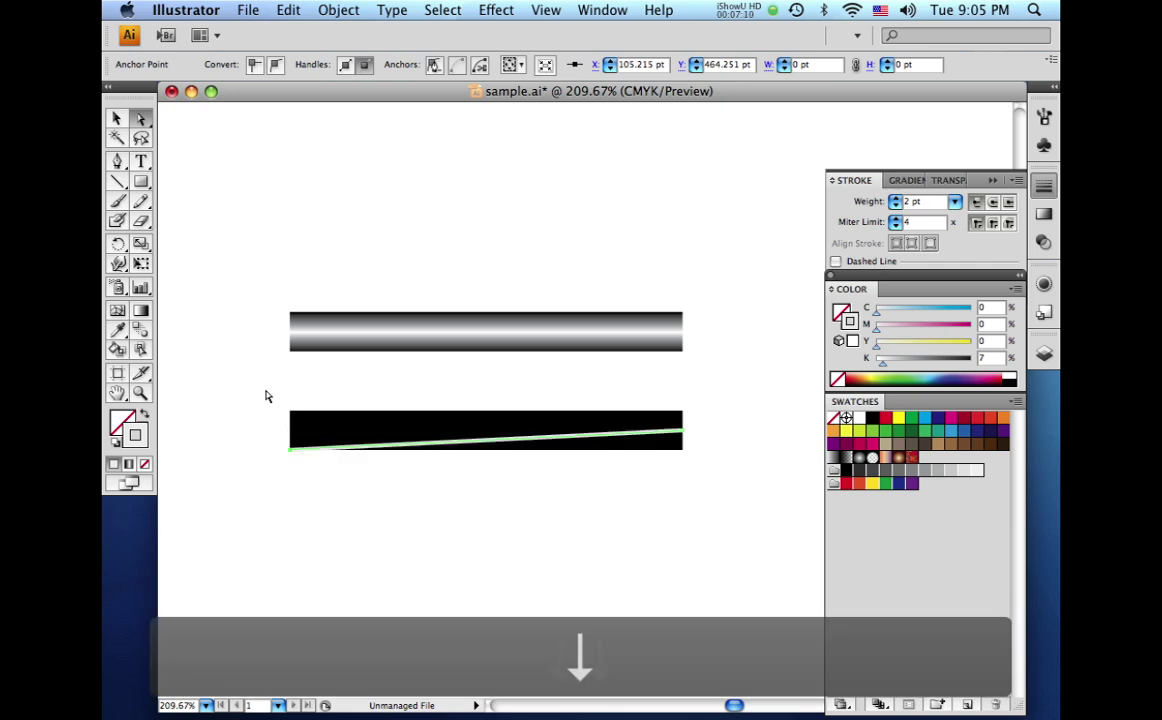
key(Down)
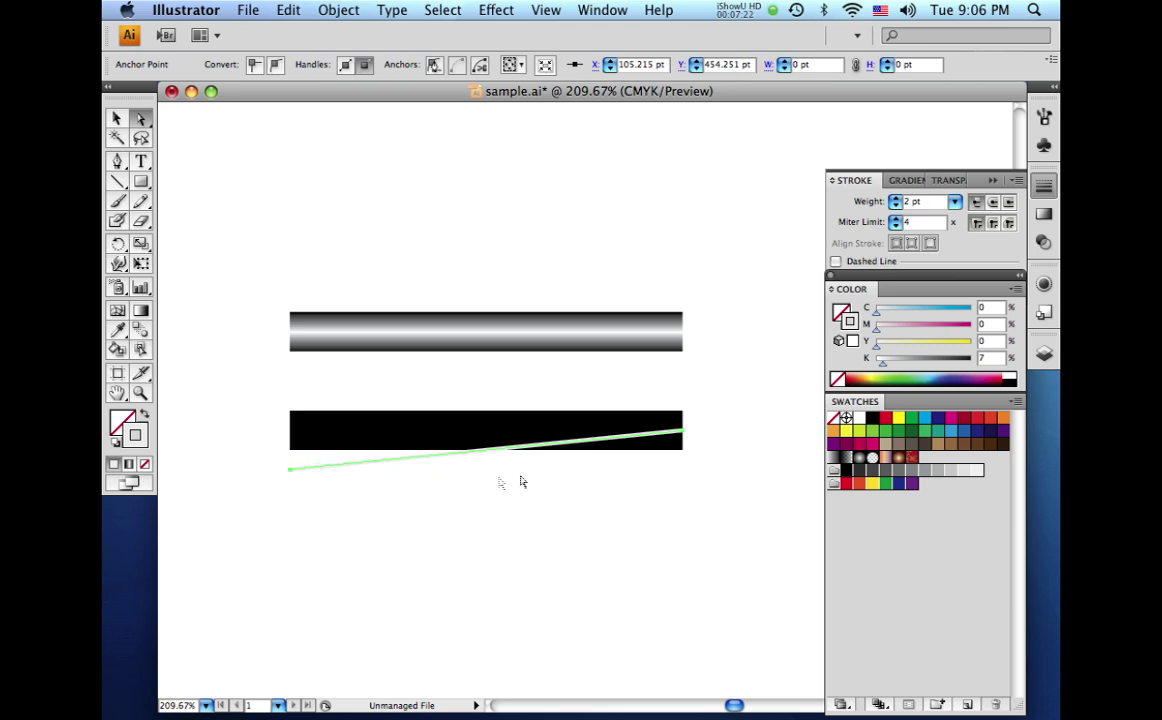
key(Down)
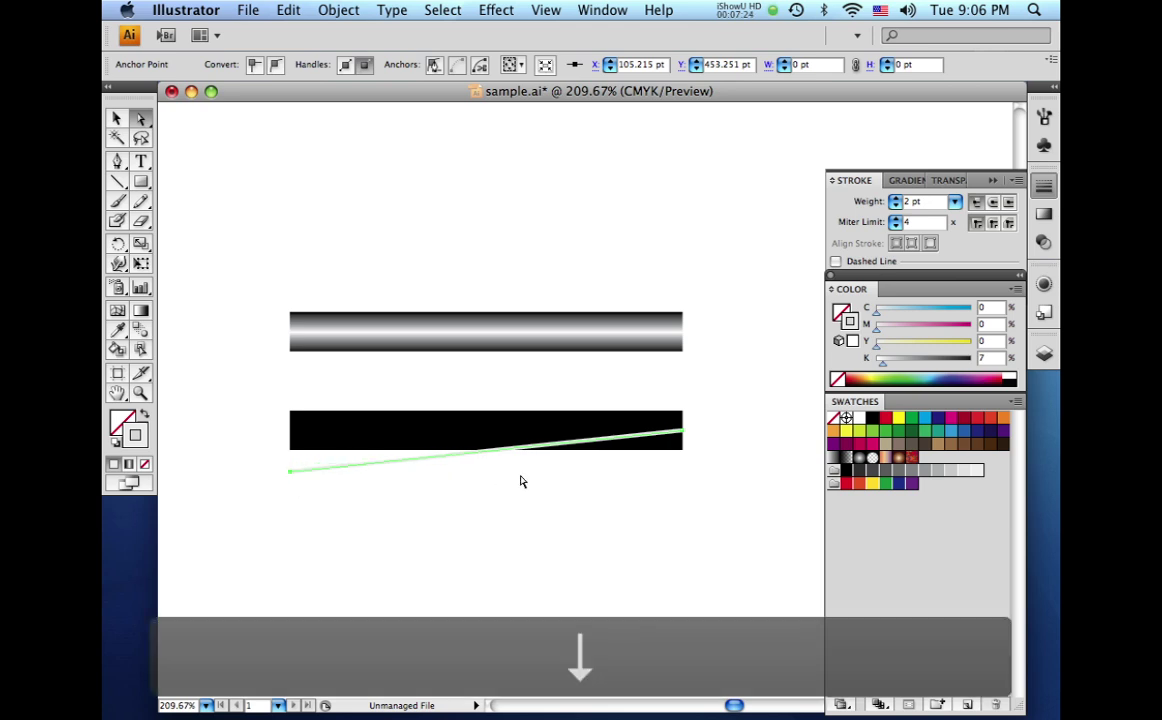
key(Up)
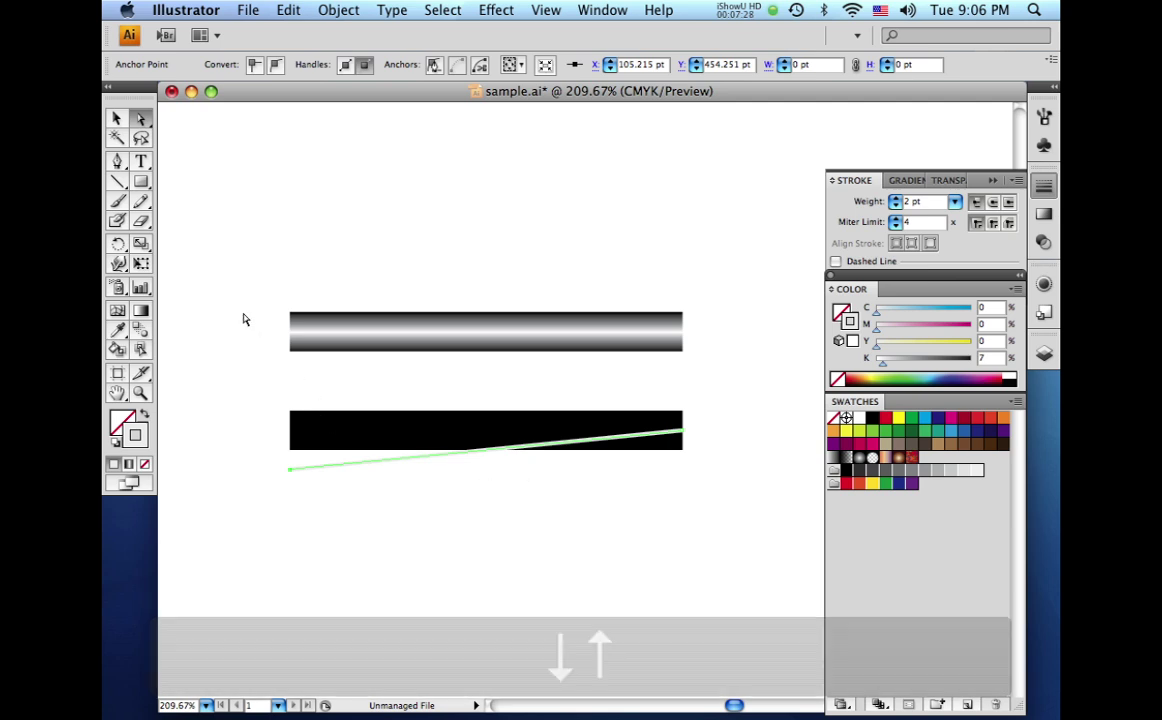
- Blend the black stroke's left anchor into the grey line's for a smooth black-to-grey gradient
drag(252, 400, 314, 499)
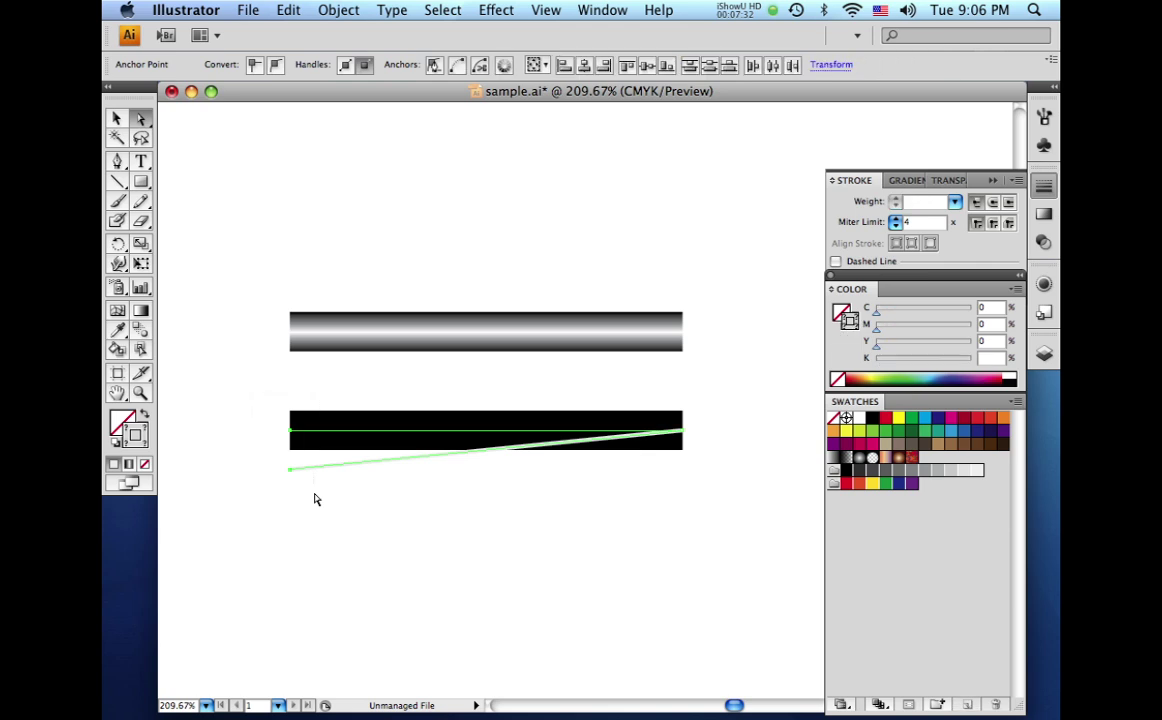
click(141, 333)
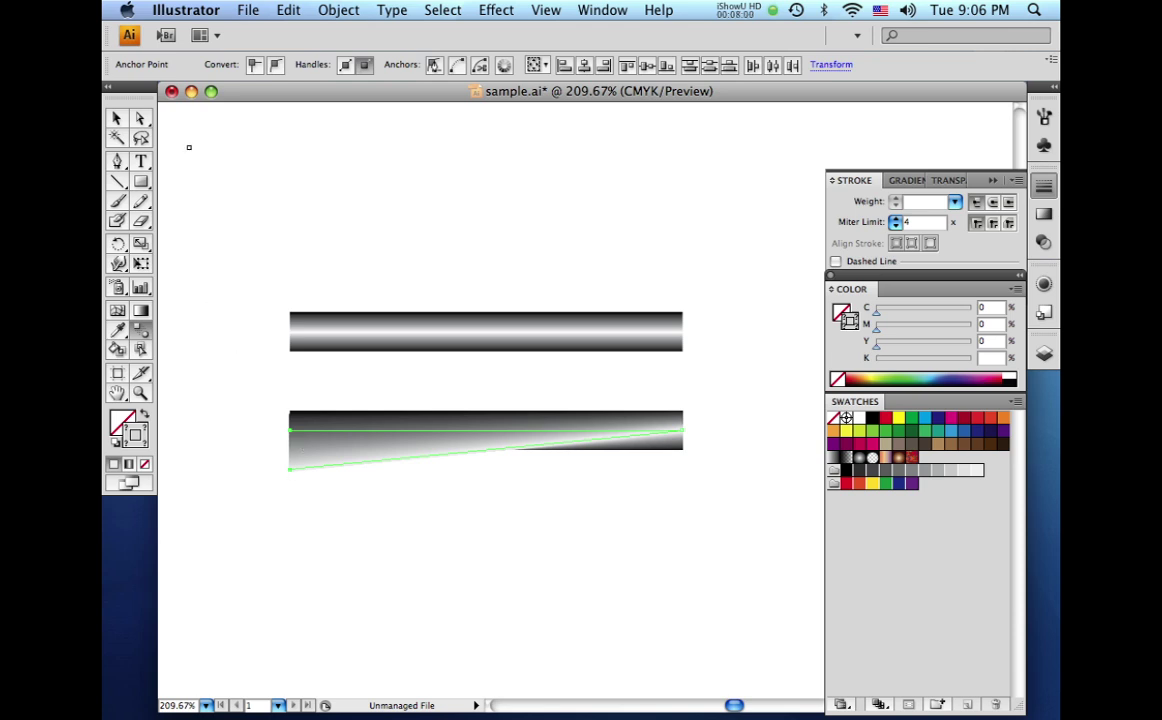
- Raise the grey line's lowered left anchor until Y reads 474.251 pt, leveling the shaded tube
click(142, 120)
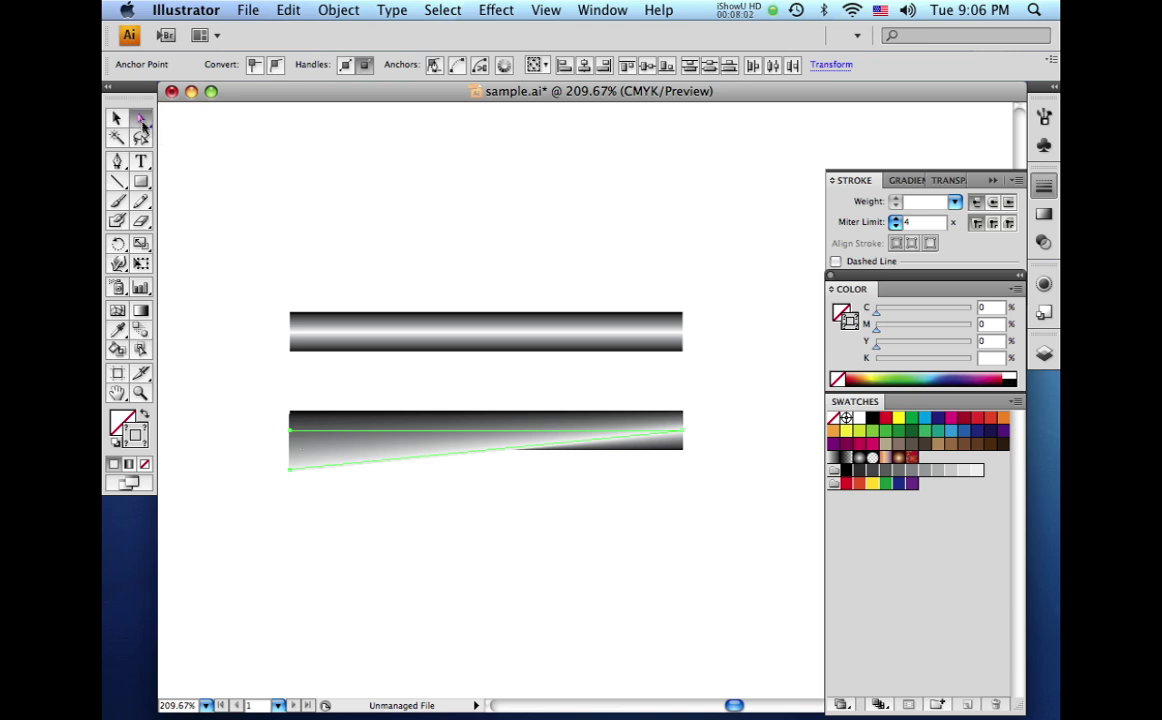
click(278, 460)
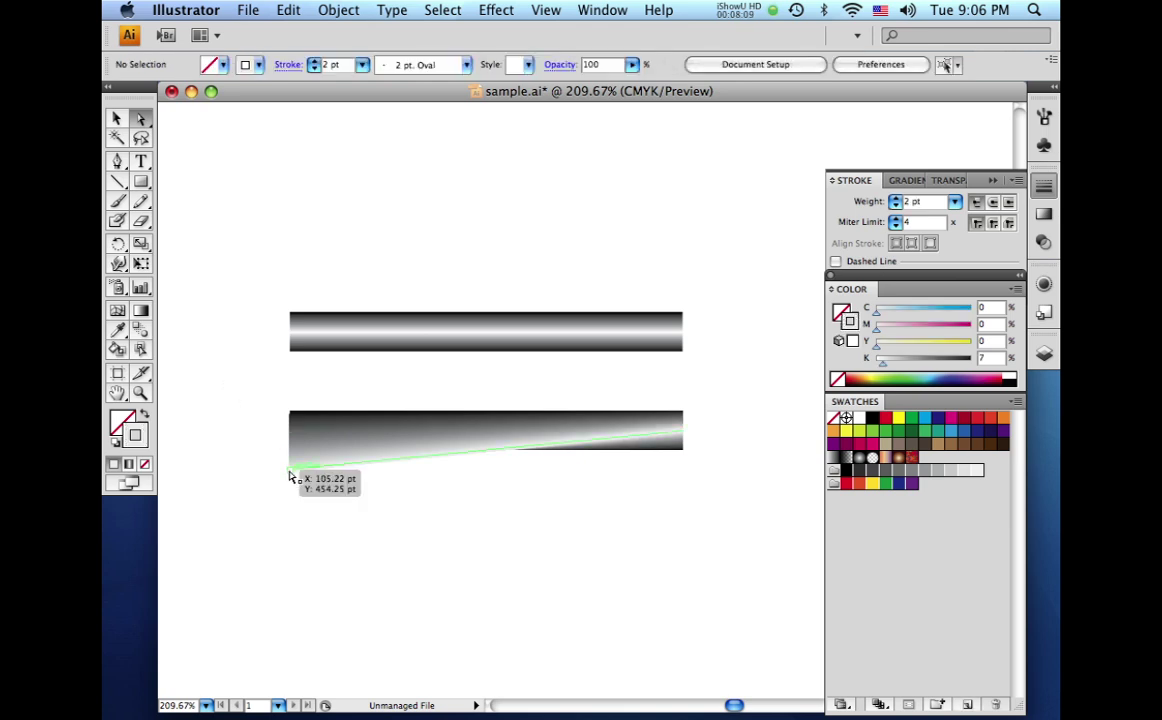
click(290, 476)
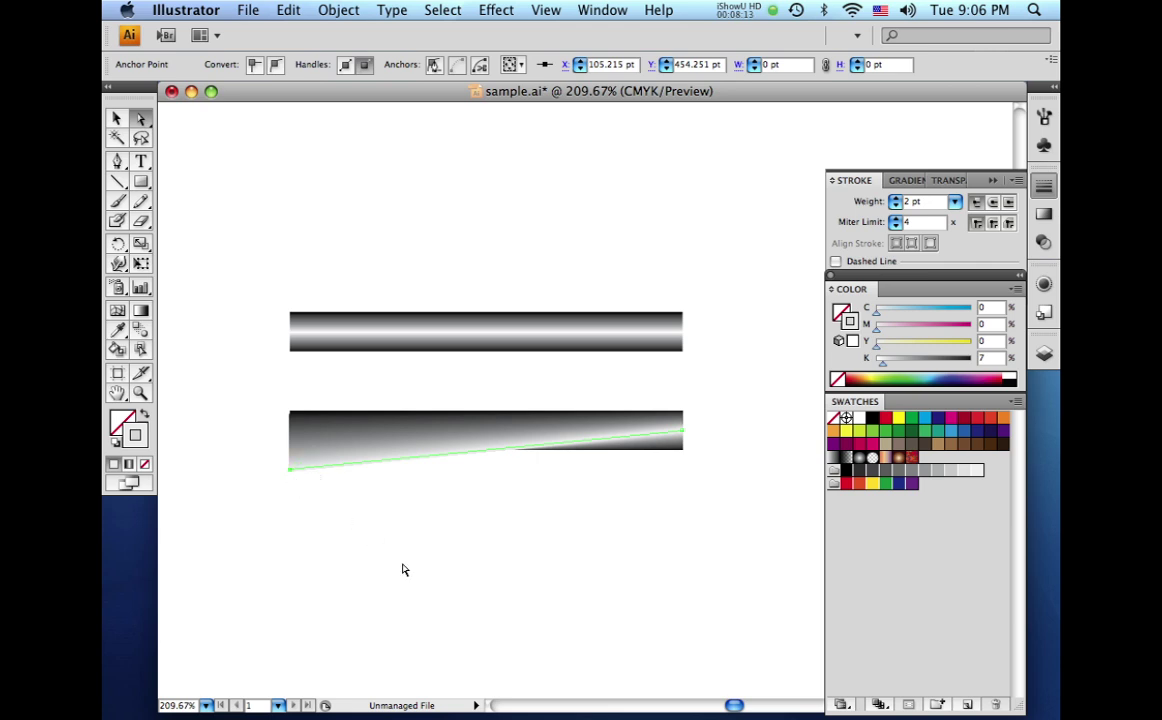
key(Up)
key(Up)
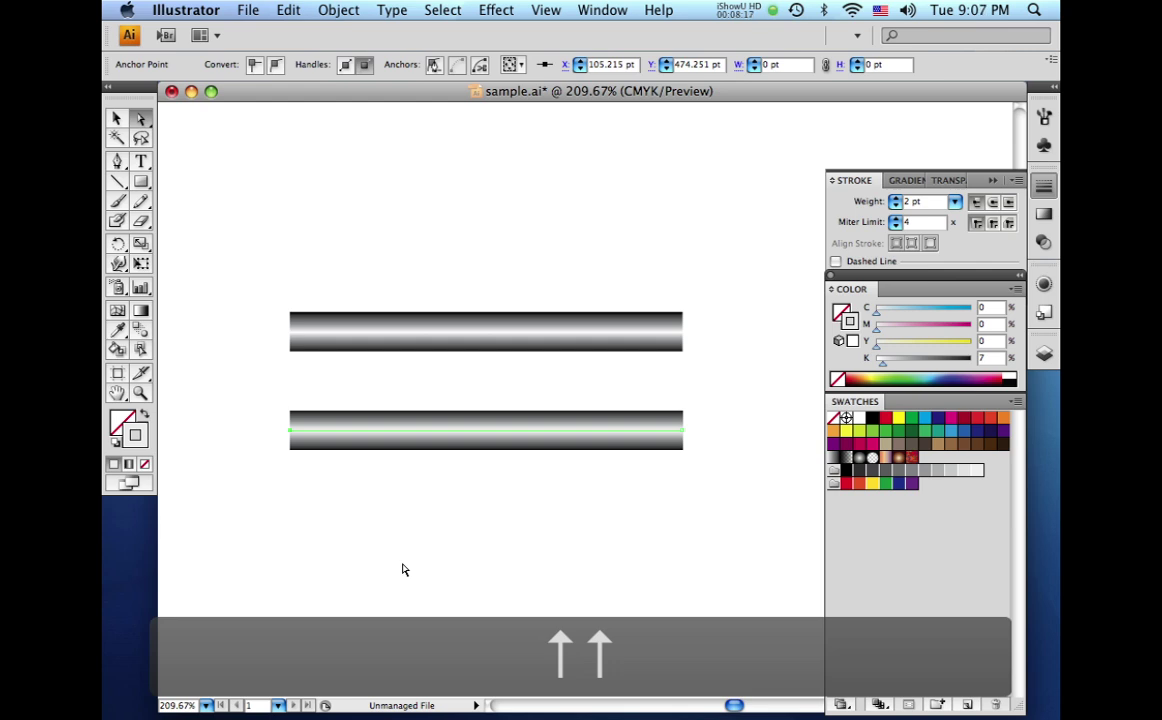
click(403, 570)
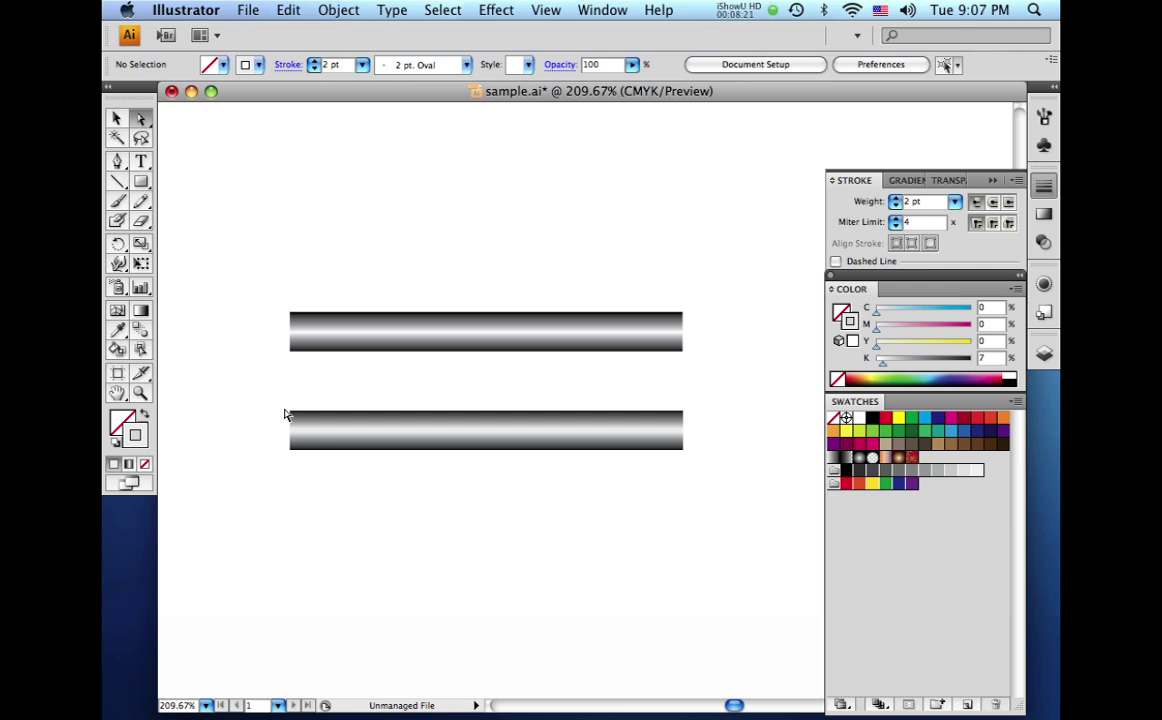
drag(253, 297, 366, 358)
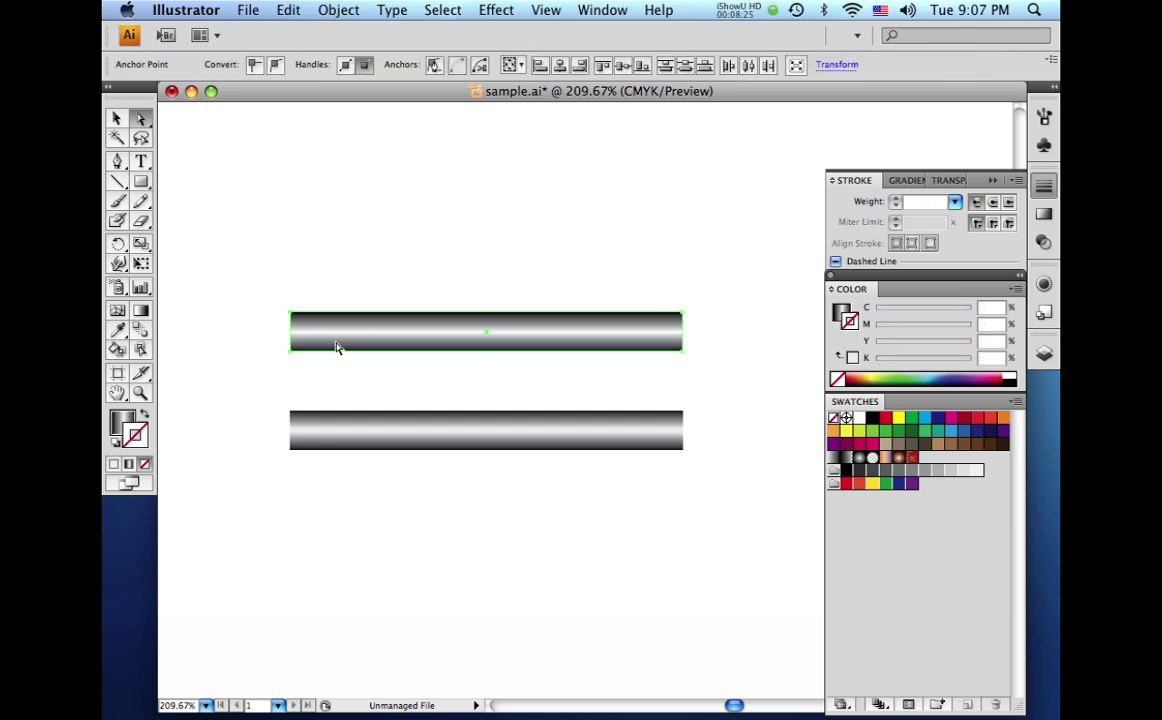
drag(270, 394, 360, 478)
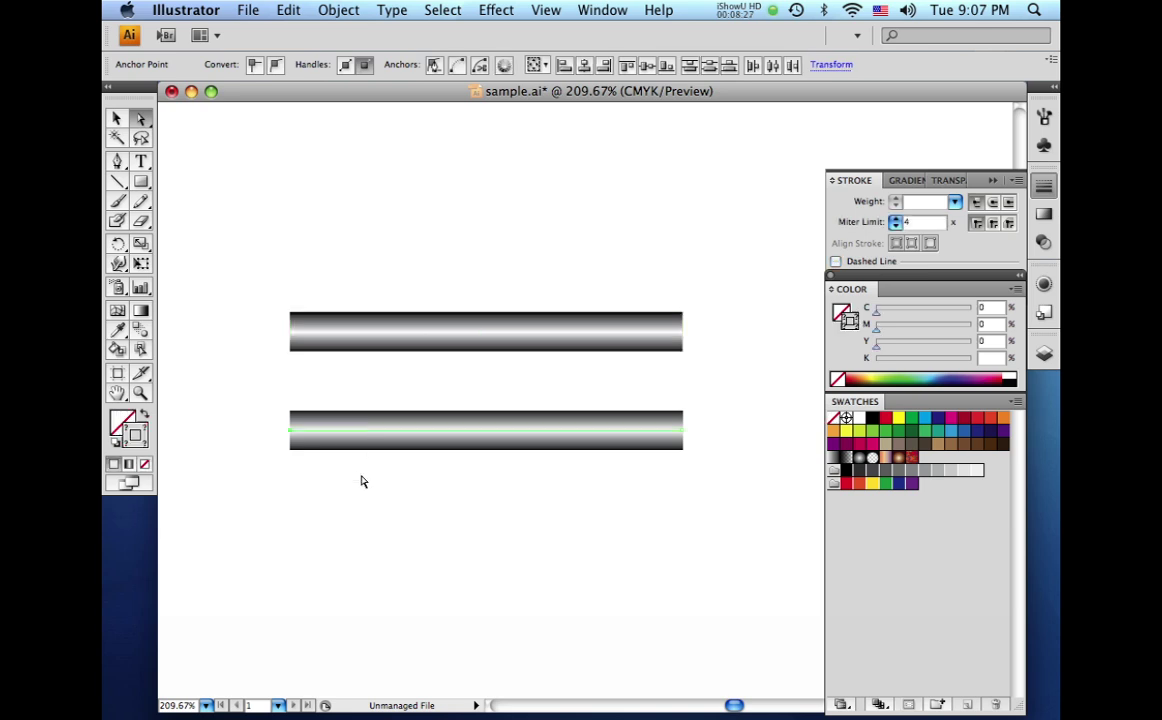
click(343, 401)
click(341, 345)
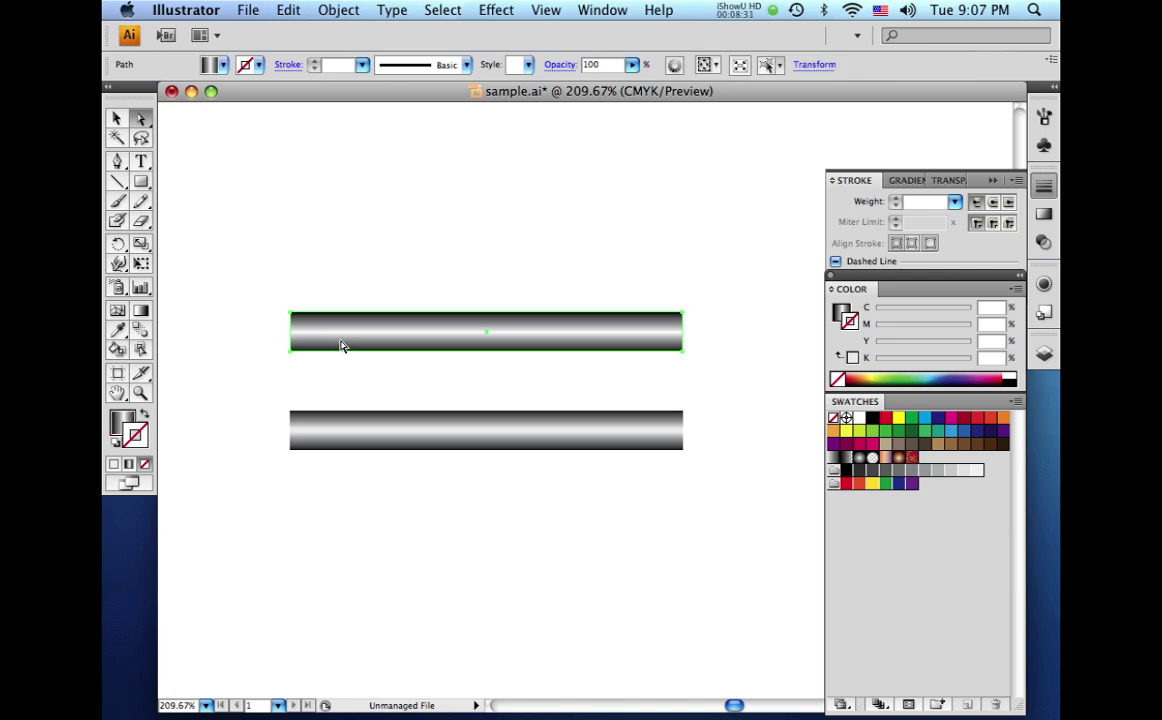
click(124, 421)
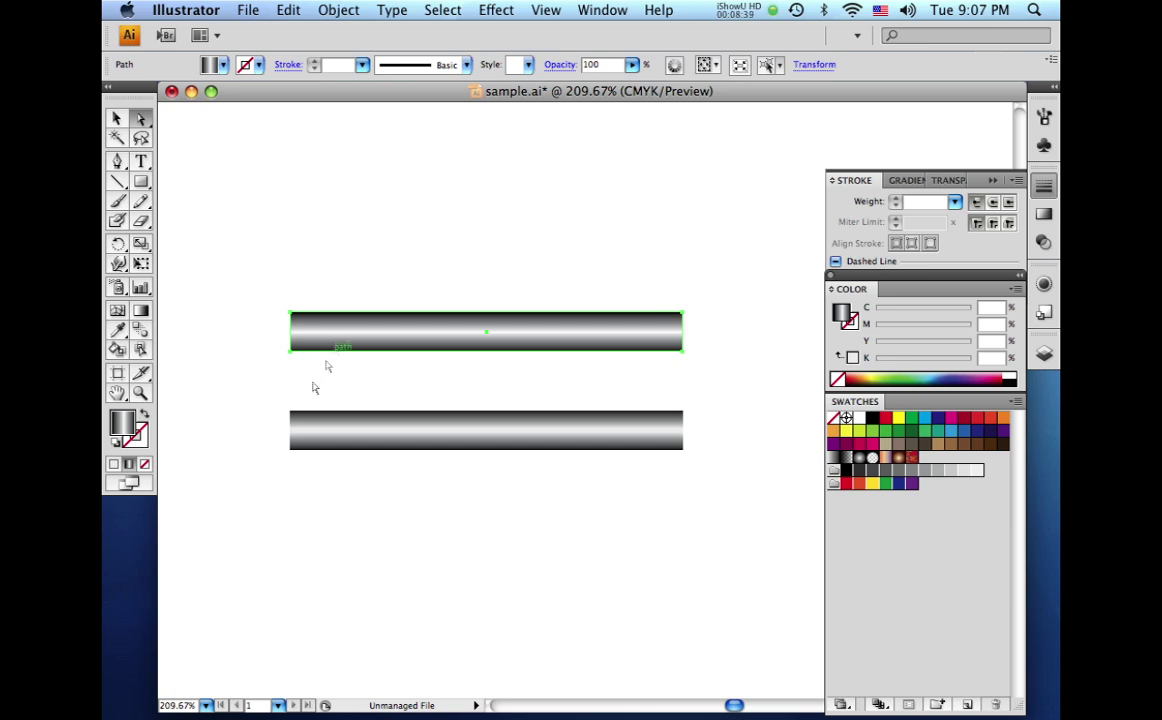
right_click(265, 397)
click(251, 385)
drag(272, 392, 395, 485)
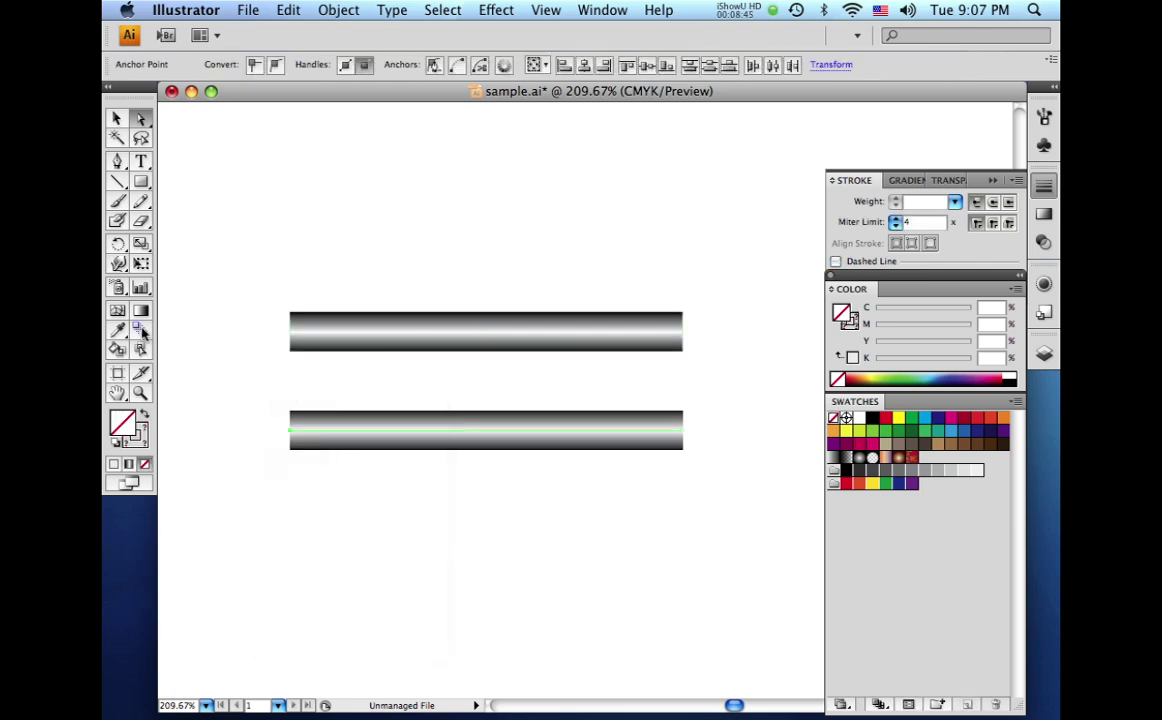
click(286, 400)
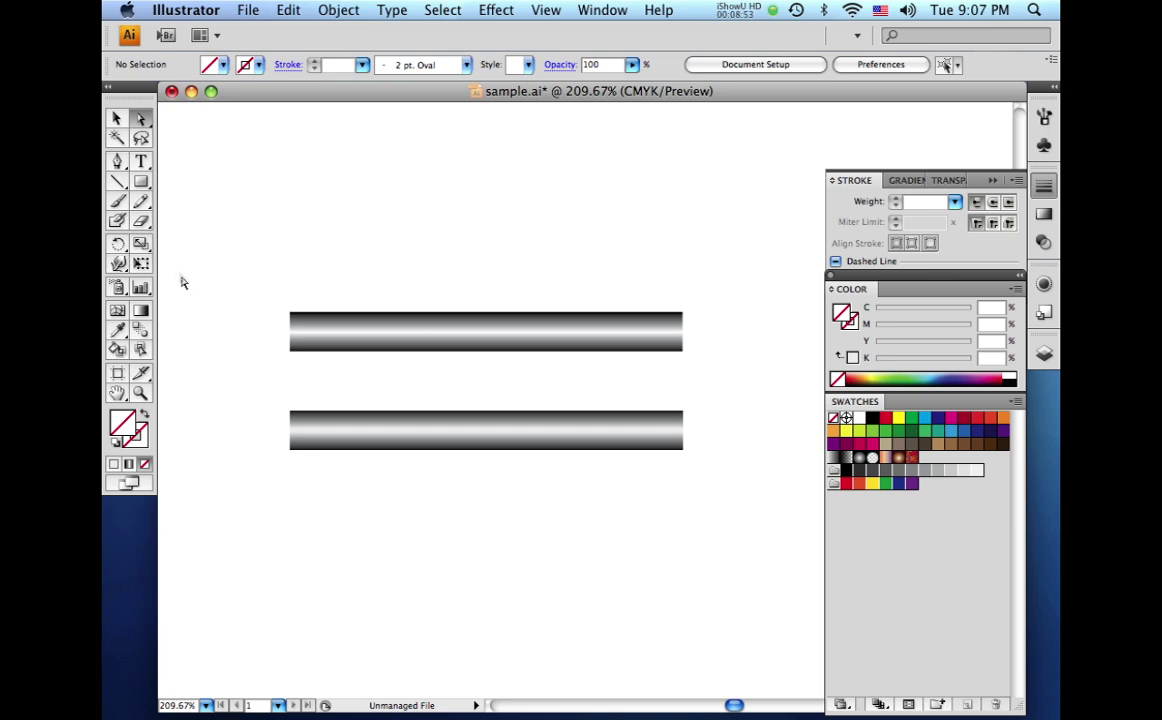
- Save the selected lower gradient tube blend as a new art brush, Art Brush 1
click(116, 120)
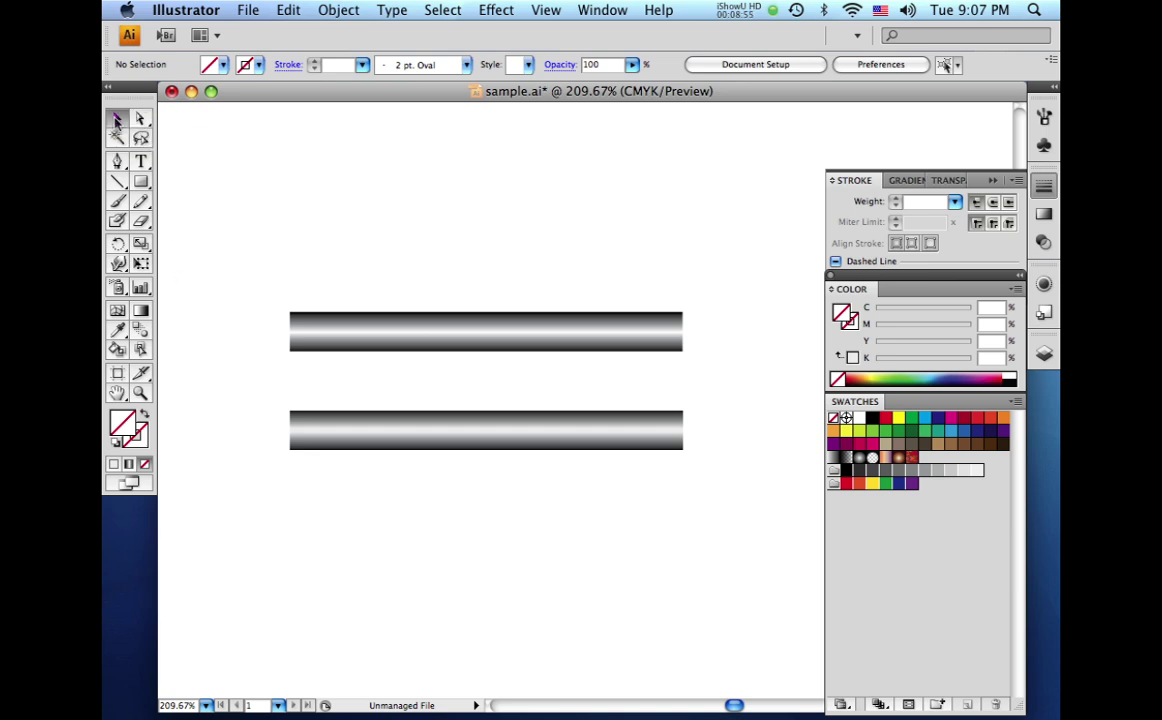
drag(291, 397, 396, 484)
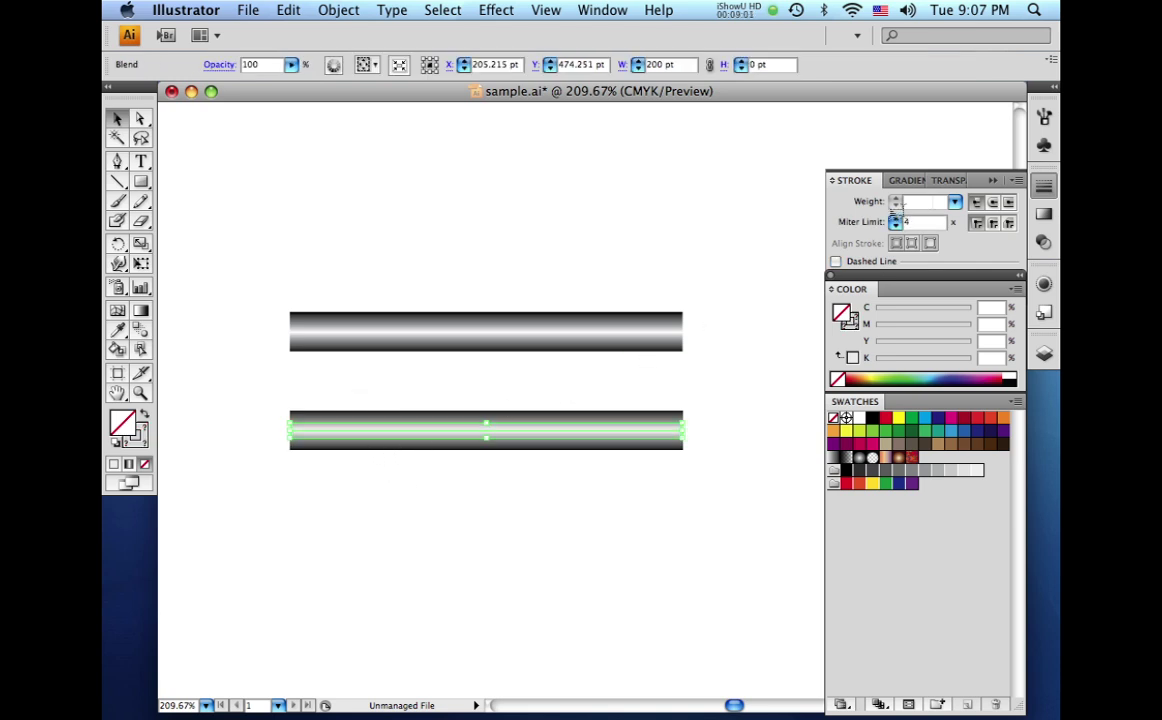
click(1045, 121)
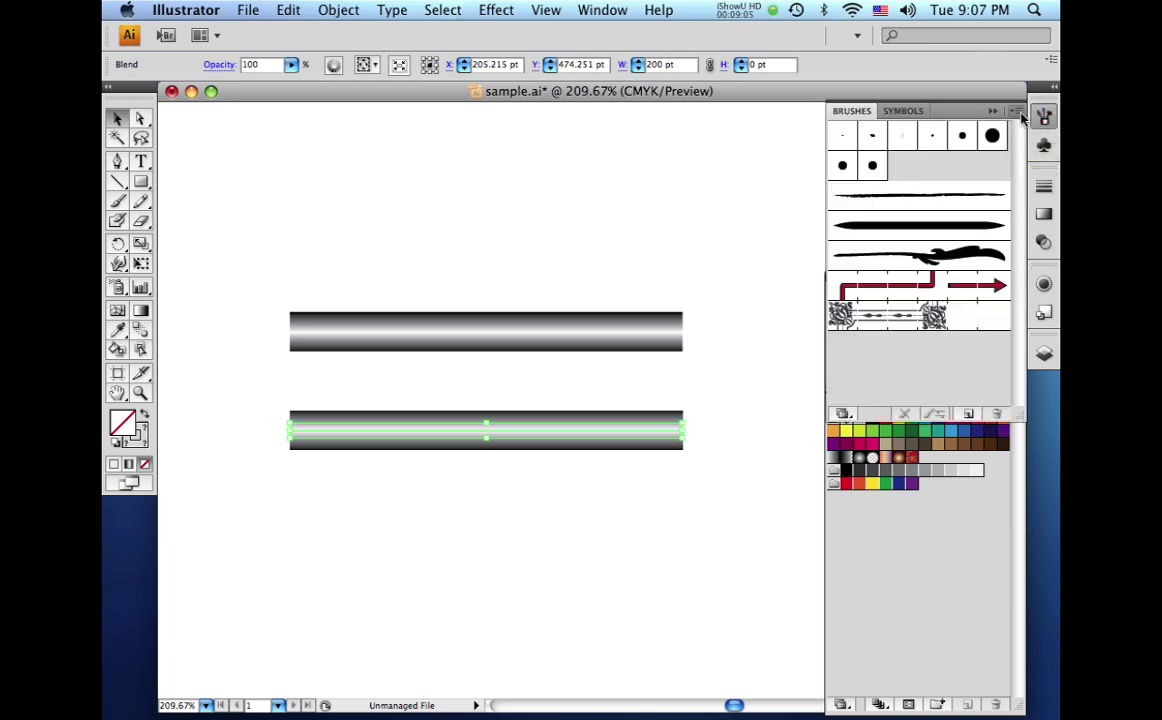
click(1017, 112)
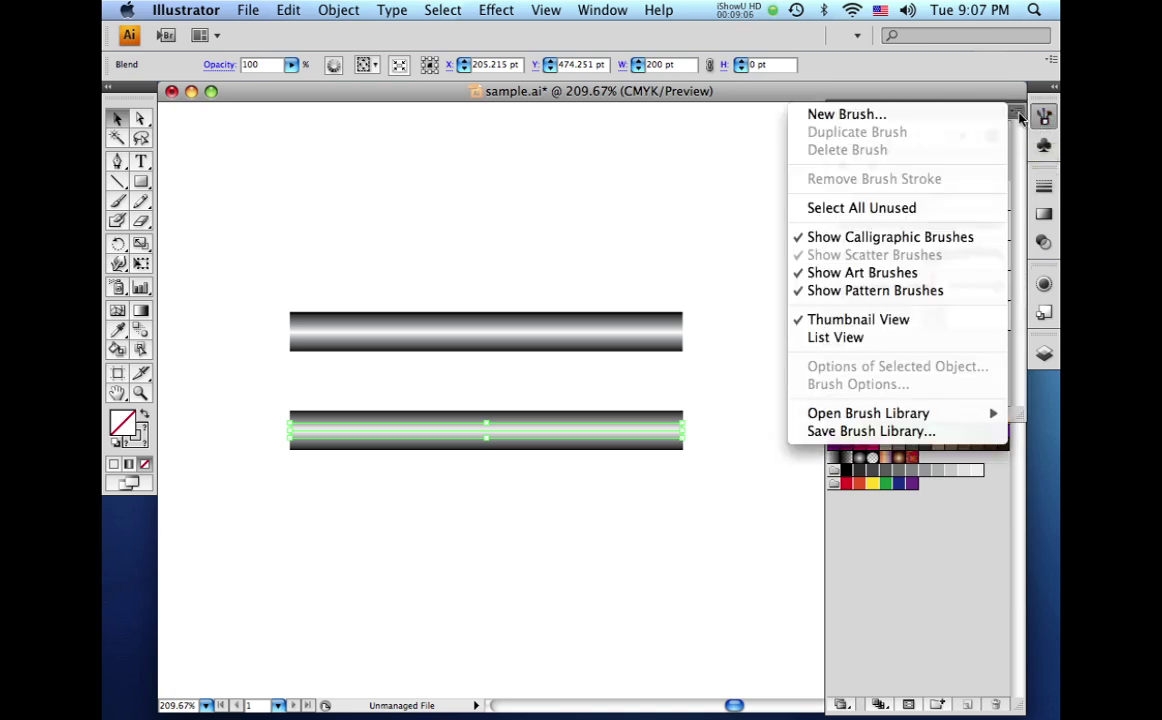
click(885, 116)
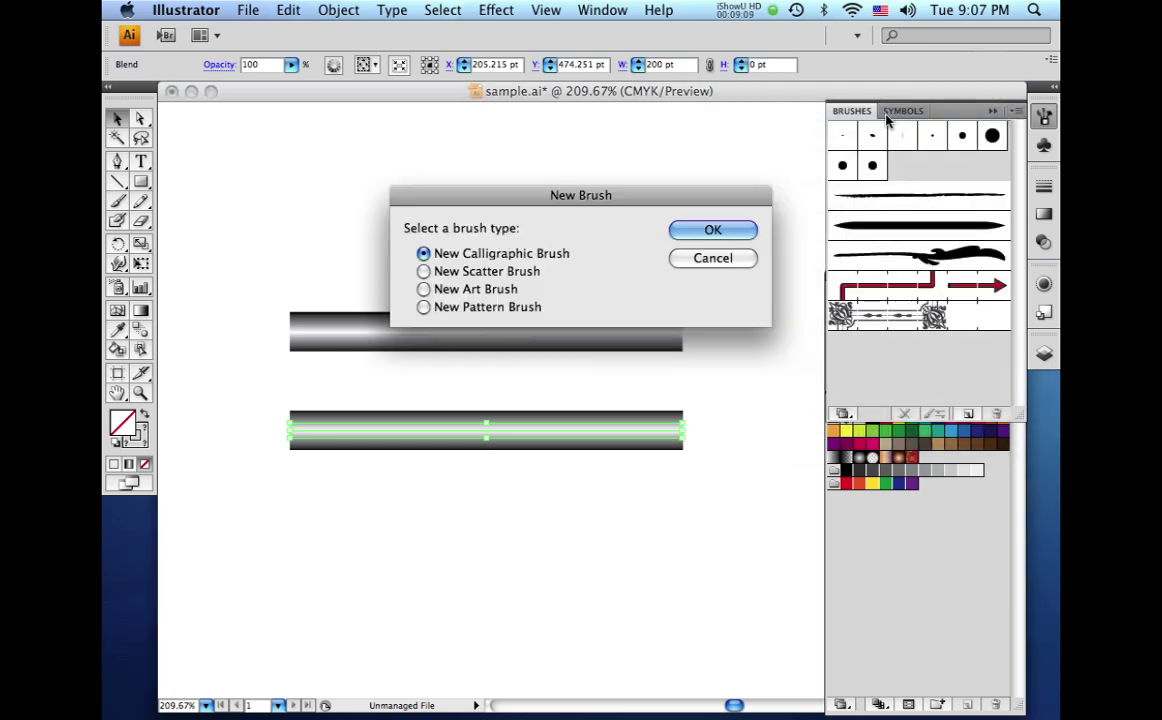
click(423, 289)
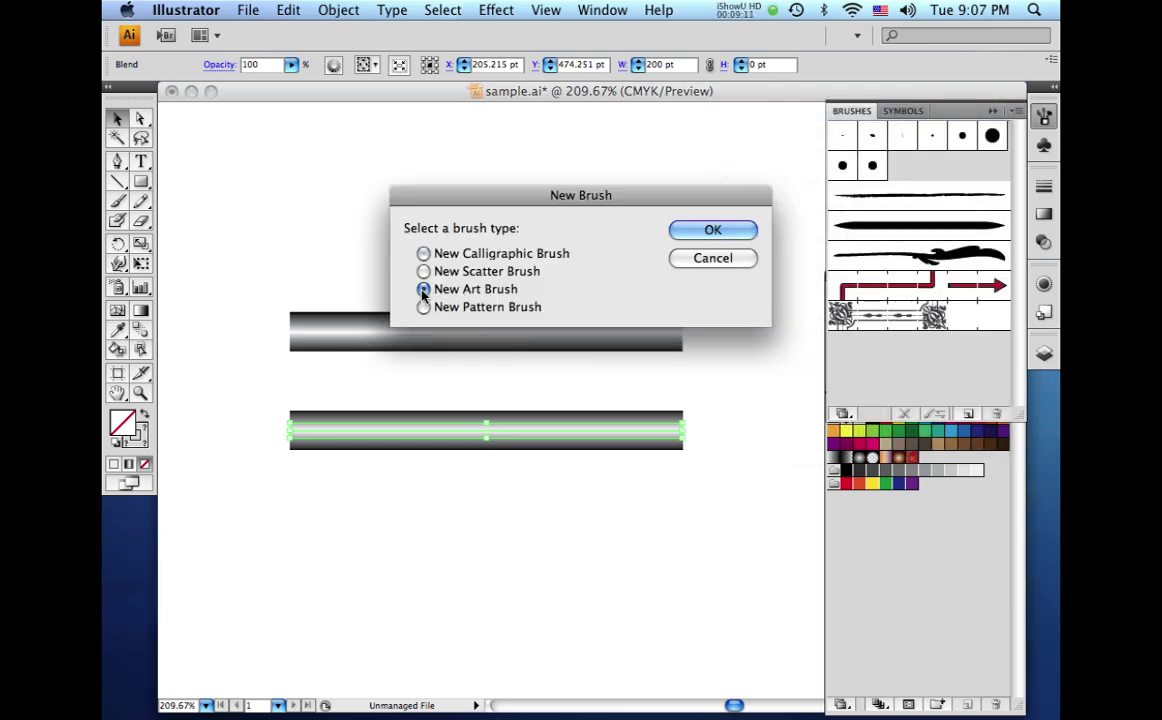
click(683, 231)
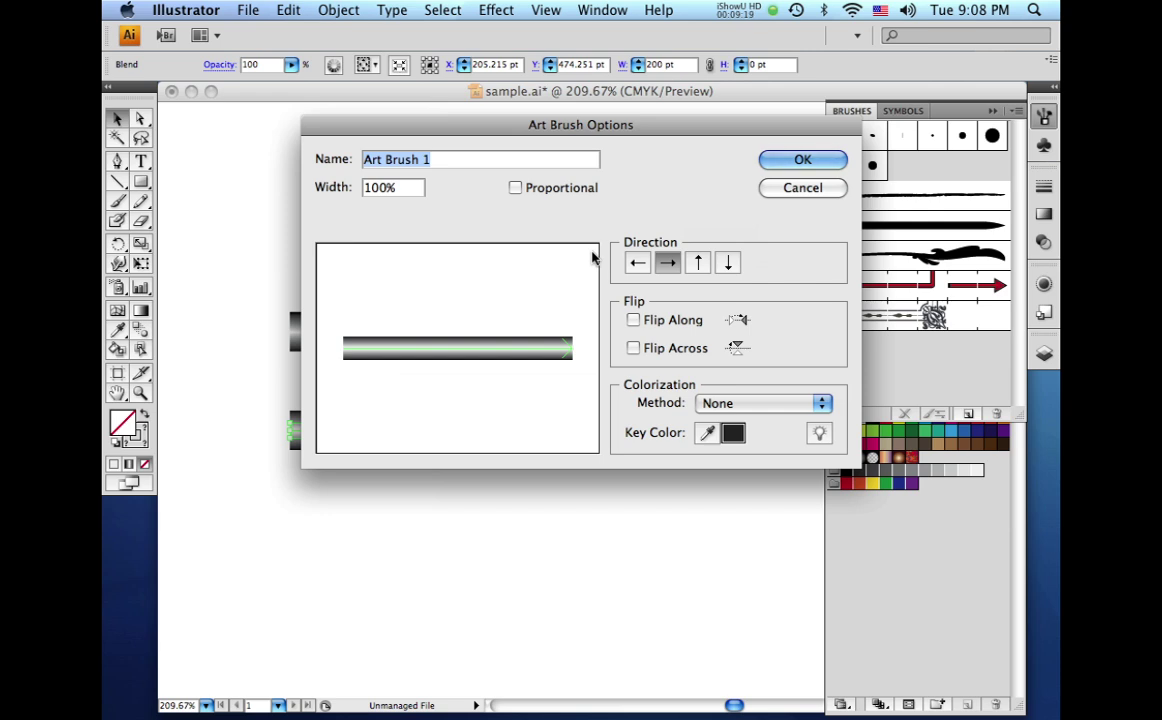
click(781, 162)
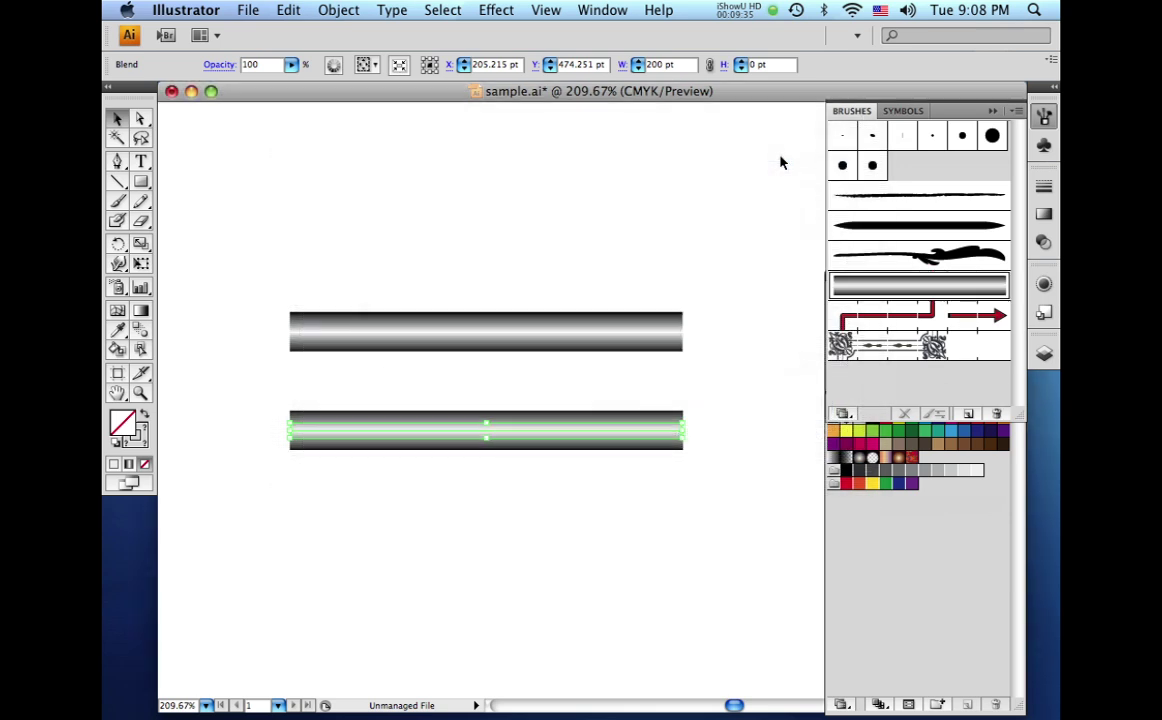
- Fit the artboard in view and delete both gradient tubes
click(921, 289)
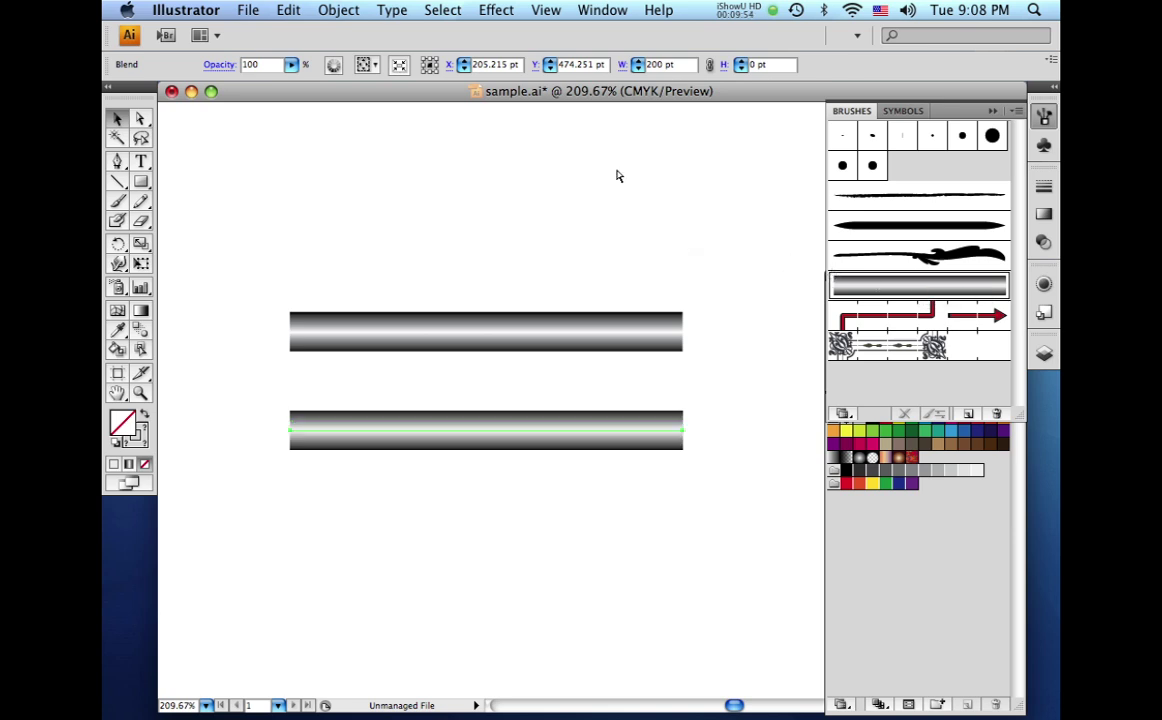
key(super+0)
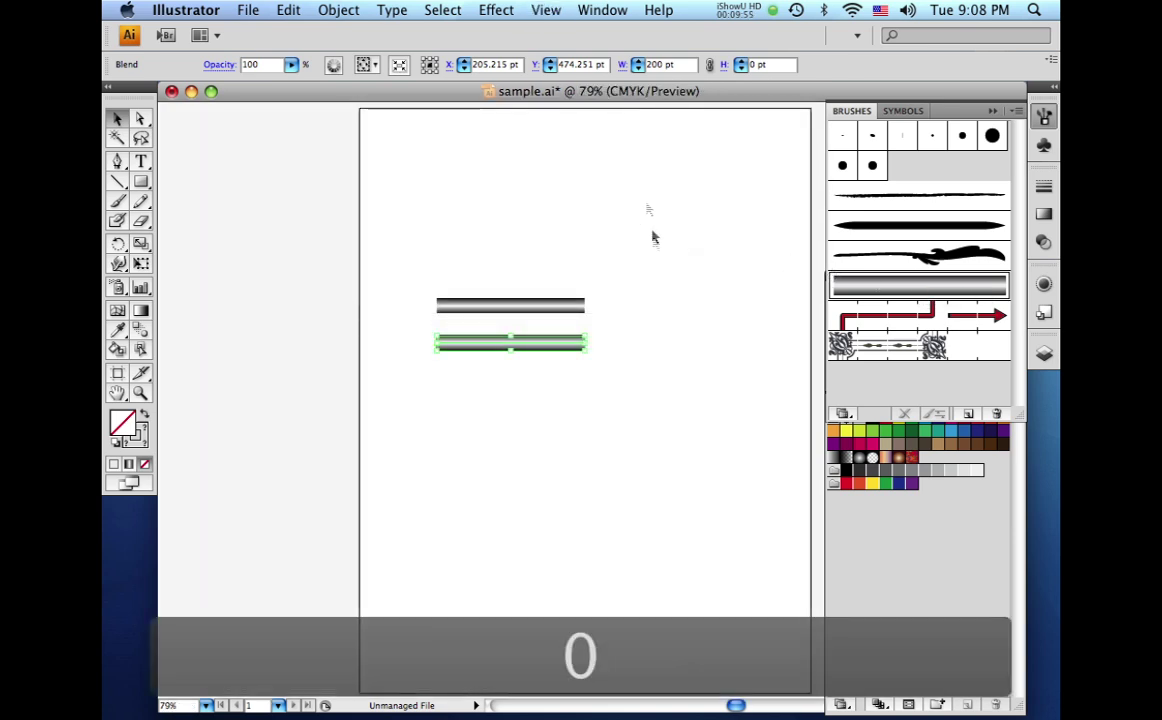
click(615, 255)
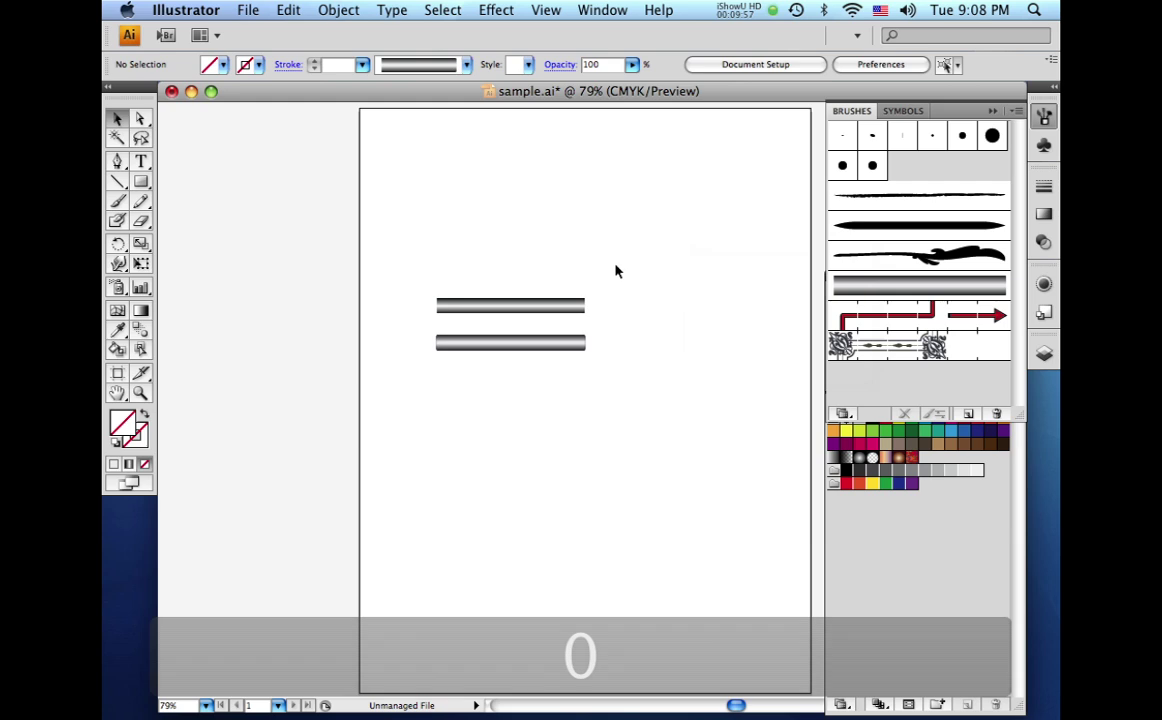
drag(615, 267, 550, 375)
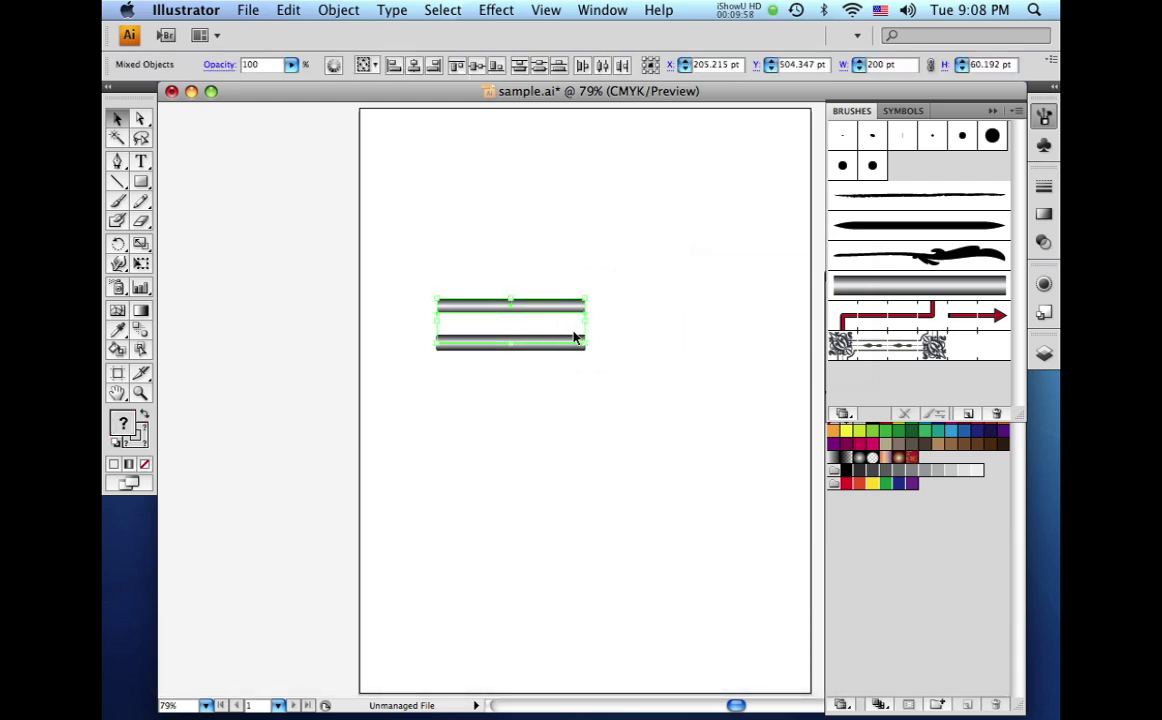
key(Delete)
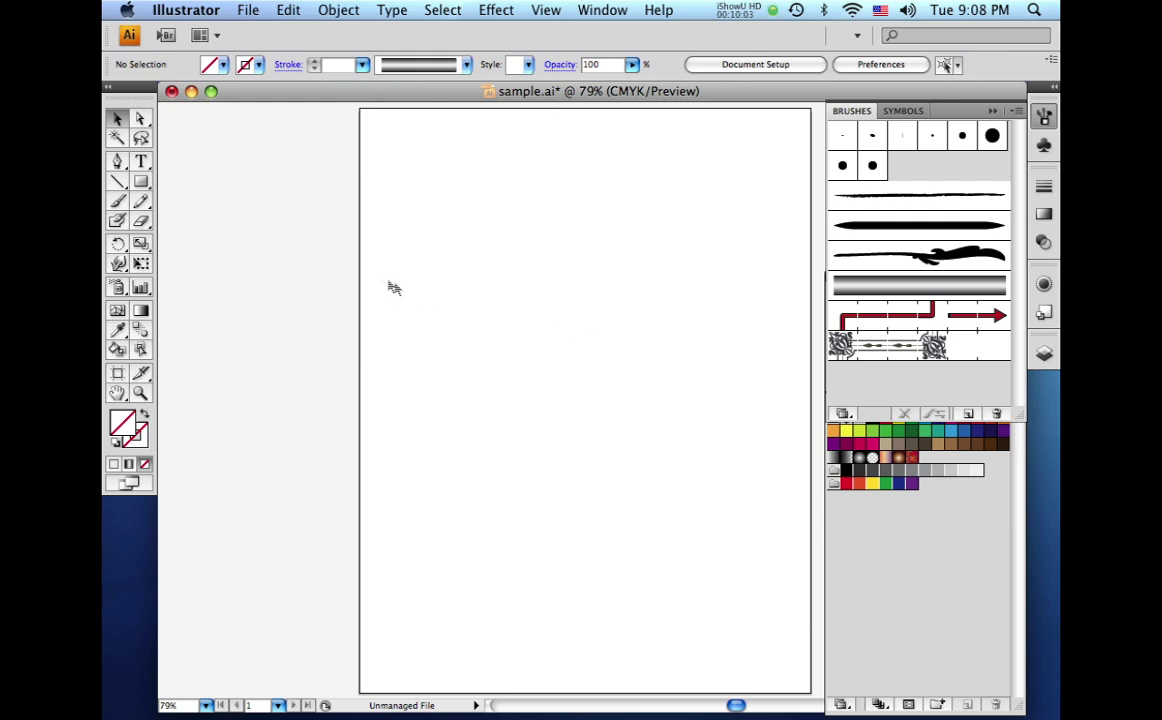
click(116, 165)
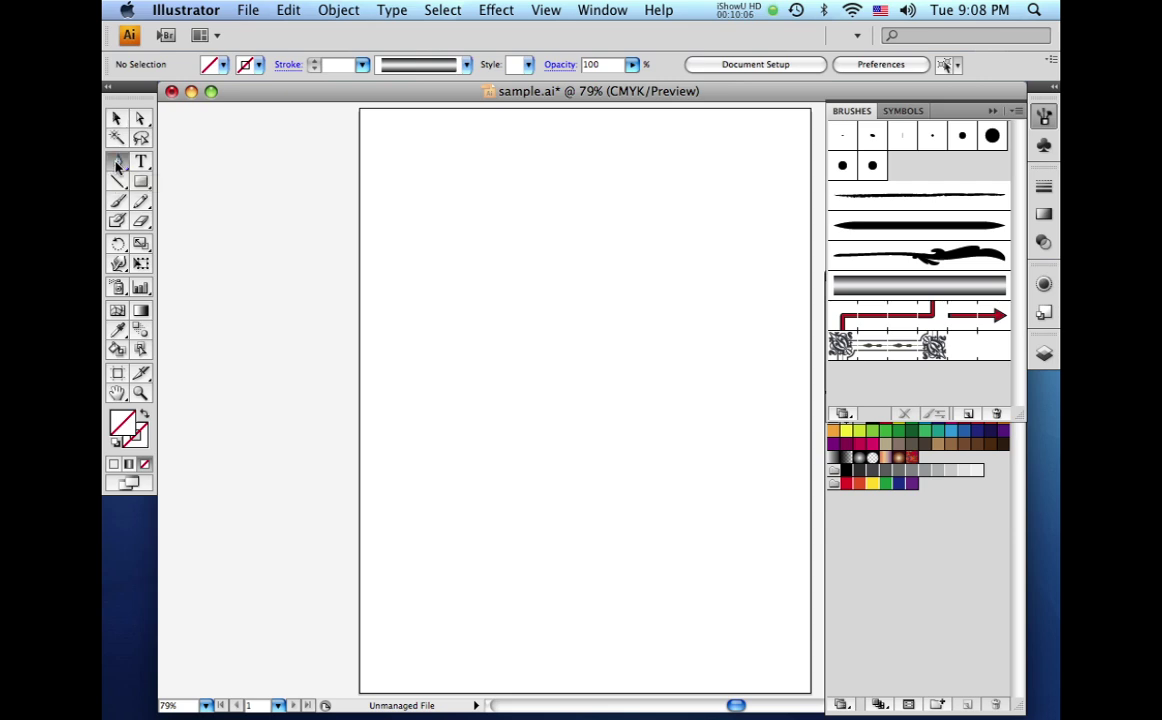
- Draw a six-anchor curvy pen path that loops across itself and give it Art Brush 1
click(435, 180)
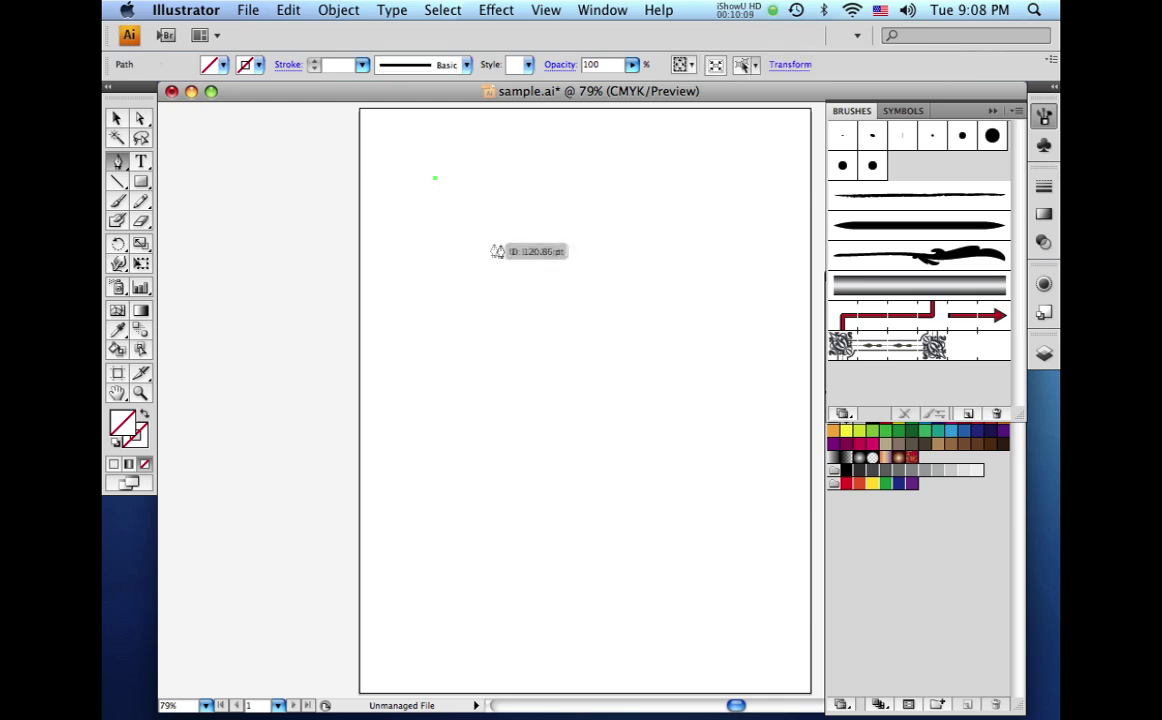
drag(533, 265, 620, 280)
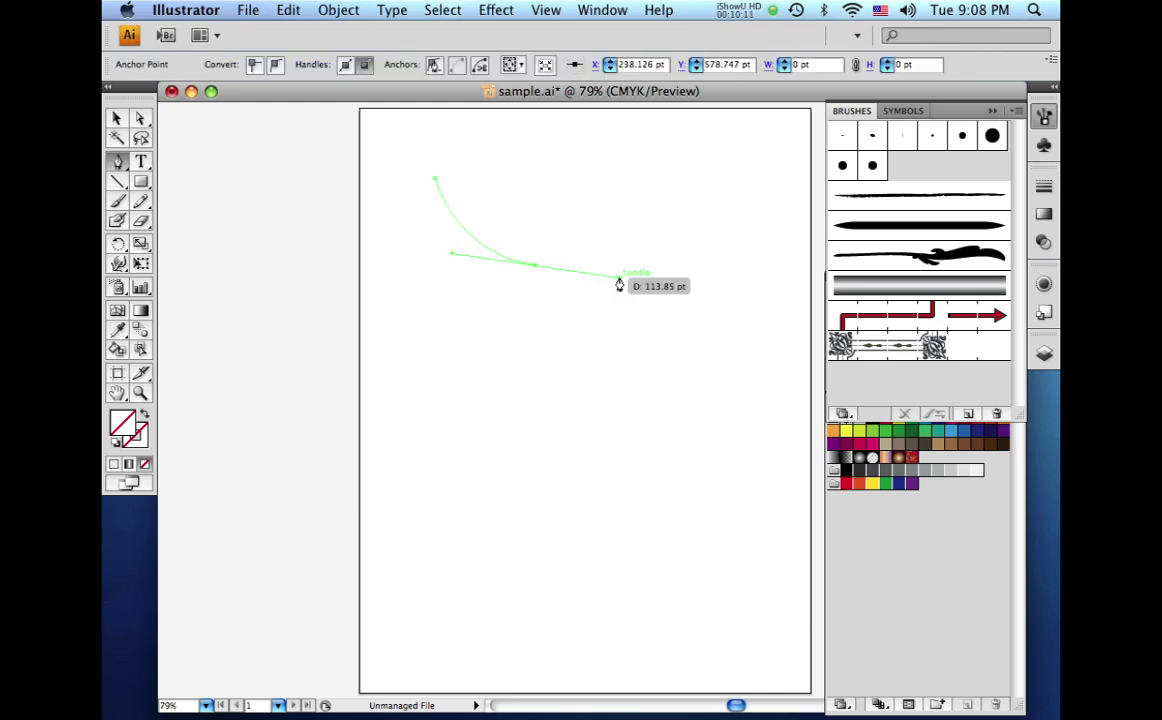
drag(712, 372, 716, 455)
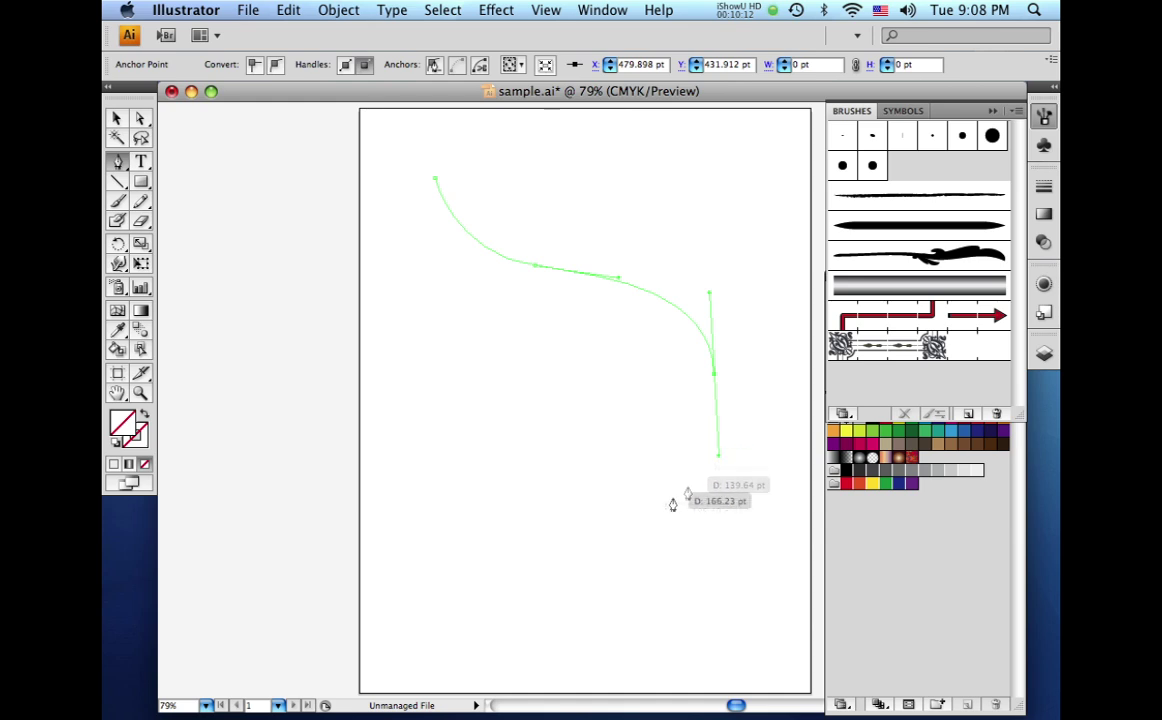
drag(625, 528, 532, 532)
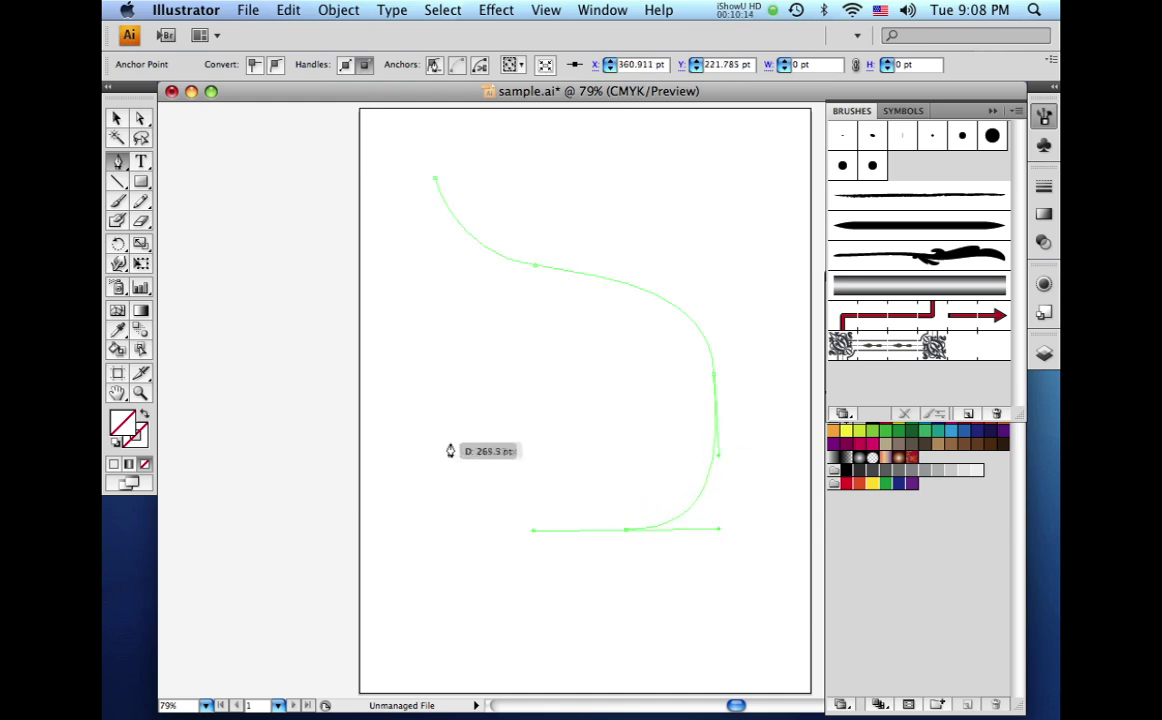
drag(447, 421, 497, 347)
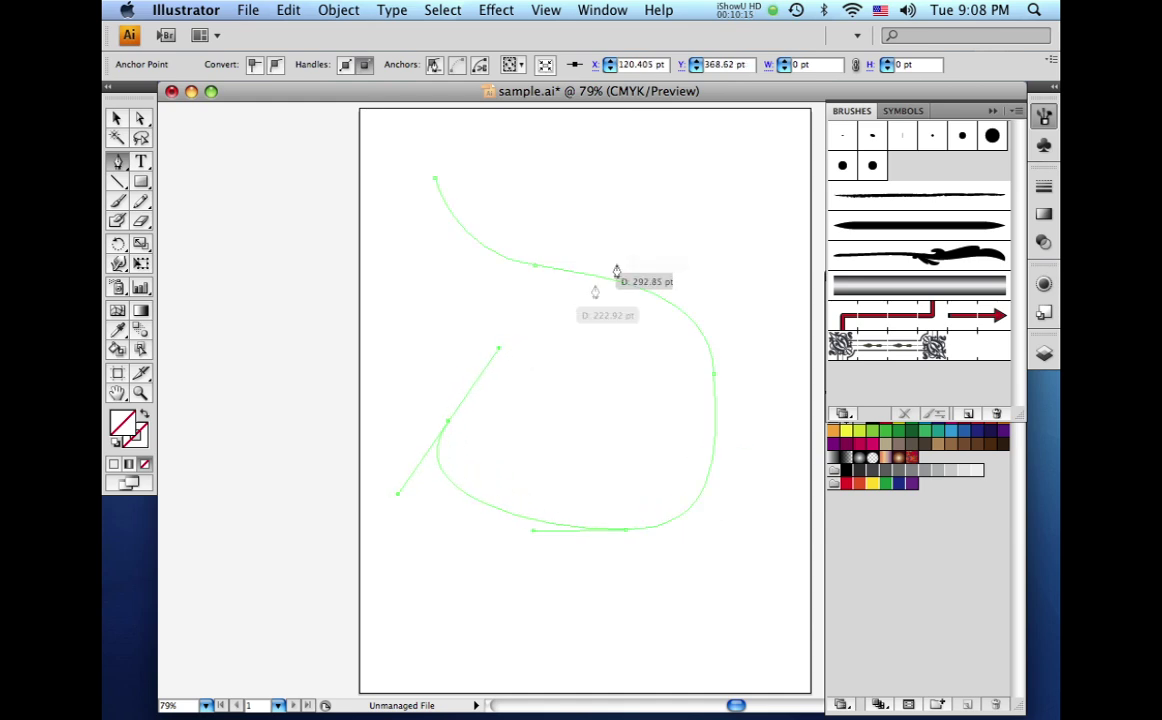
drag(648, 224, 548, 147)
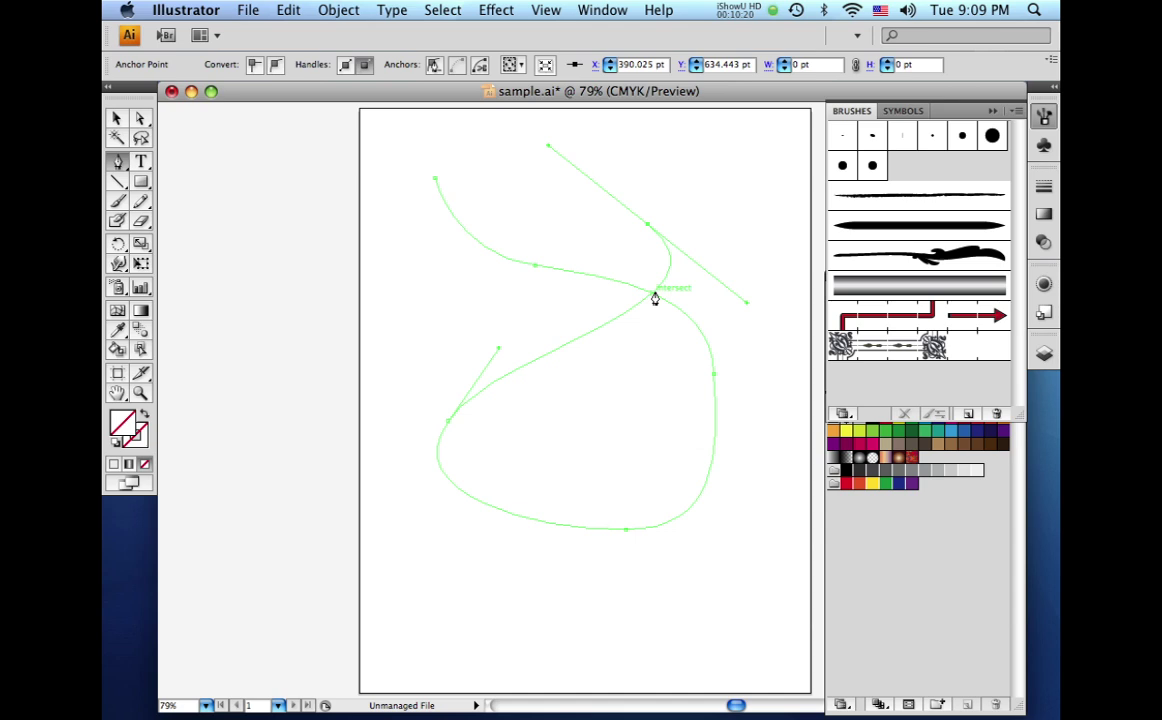
click(906, 289)
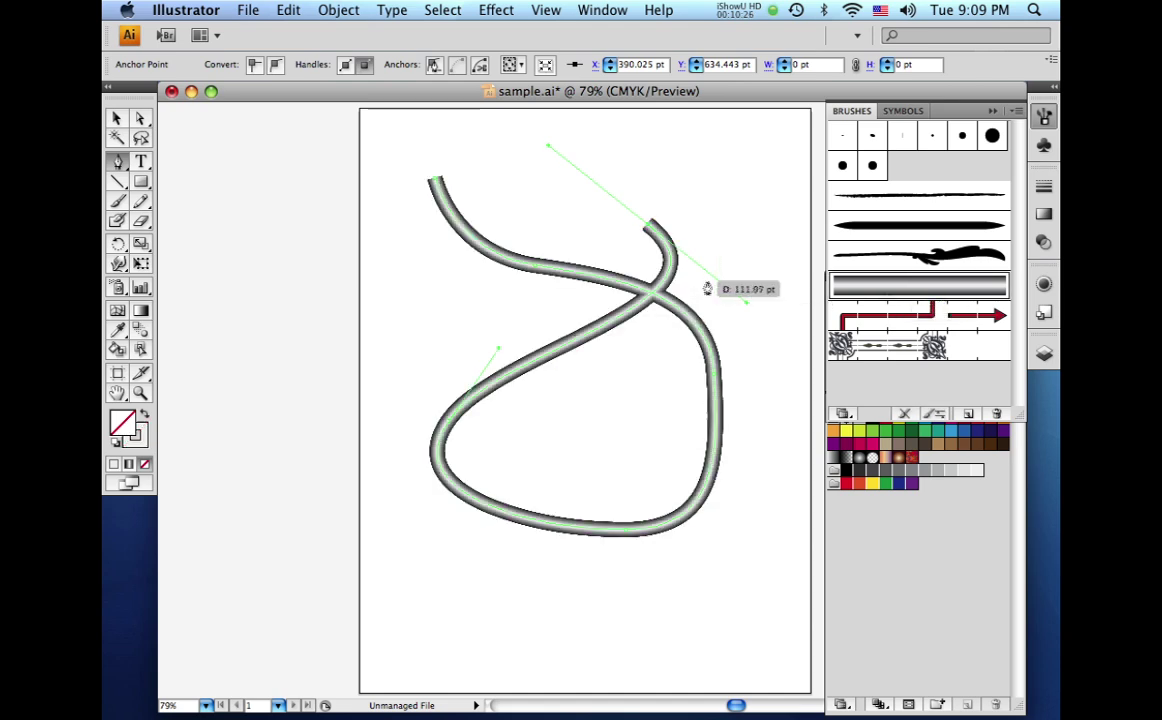
- Confirm the looping path's Art Brush 1 tube stroke, then pick the Direct Selection tool
click(437, 198)
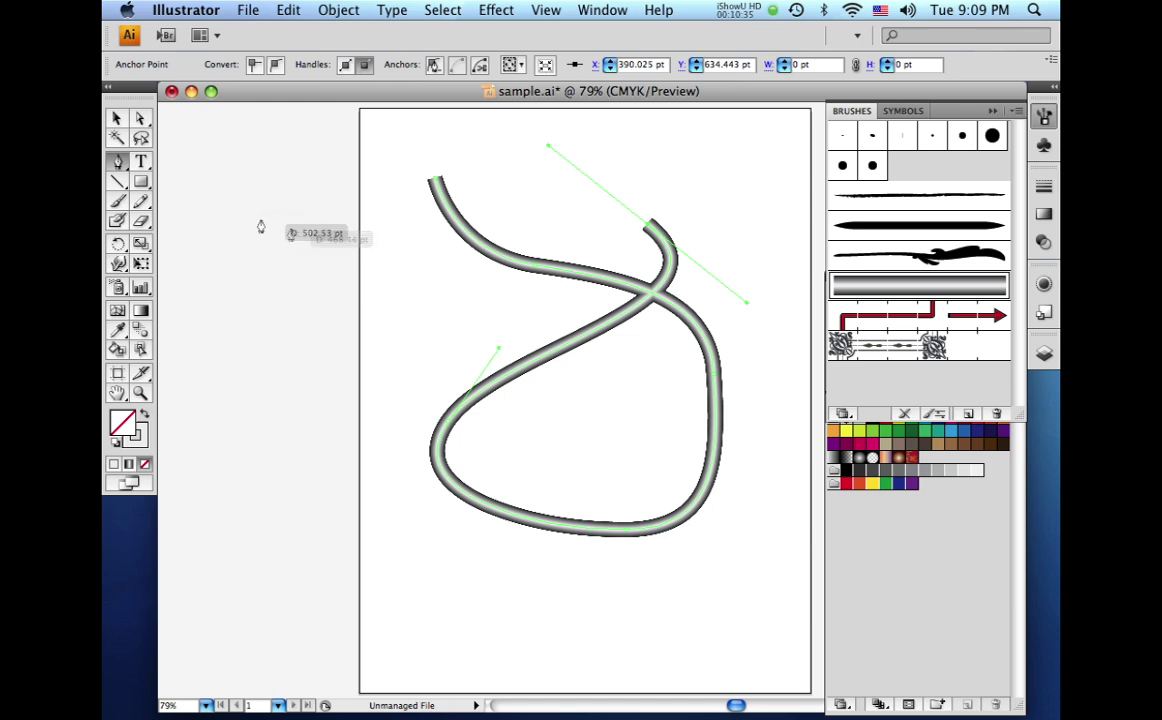
click(140, 119)
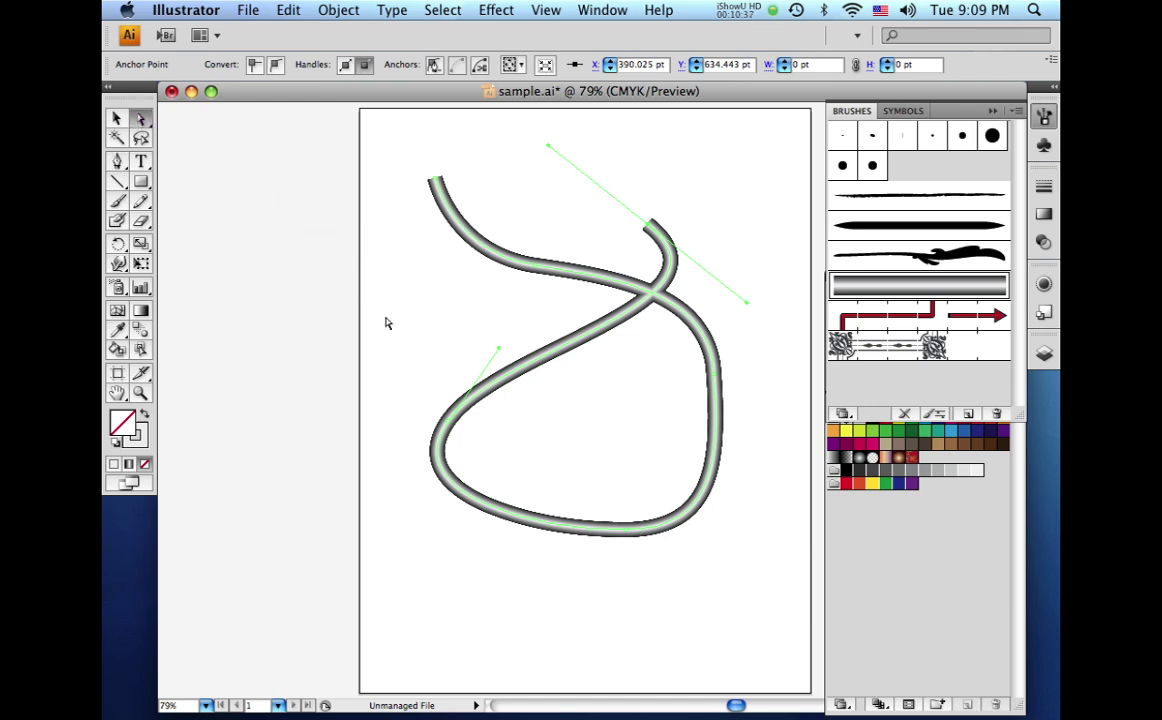